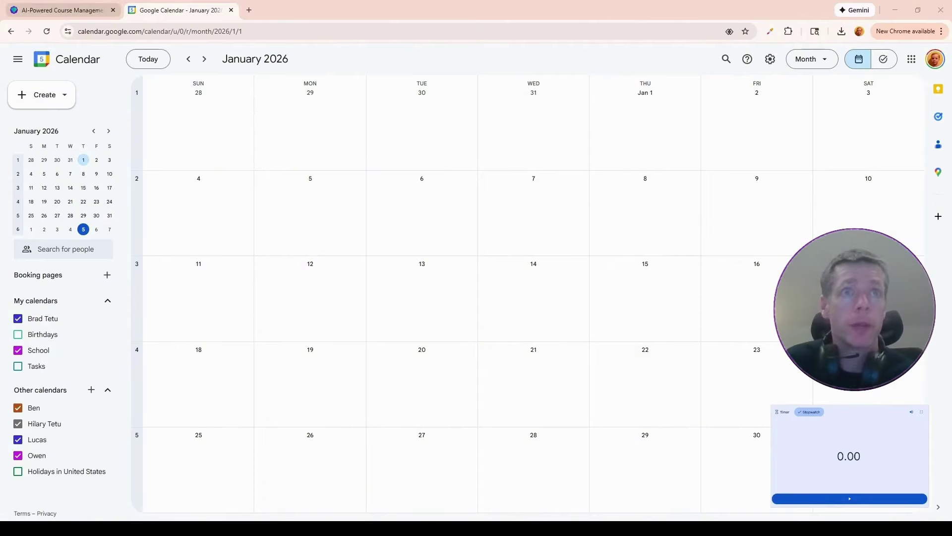
- Switch to the StudiGEMS home page and start the stopwatch
{"action": "left_click", "coordinate": [82, 11]}
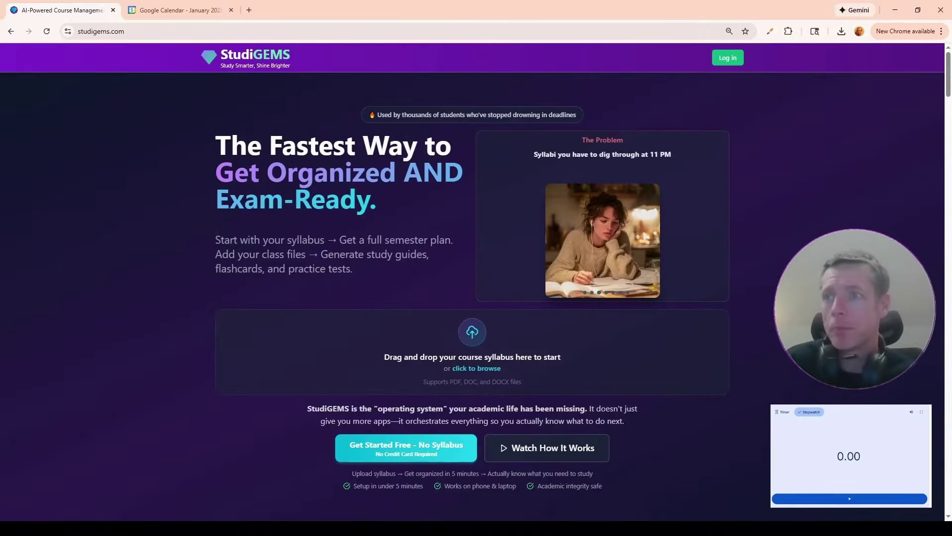
{"action": "left_click", "coordinate": [830, 501]}
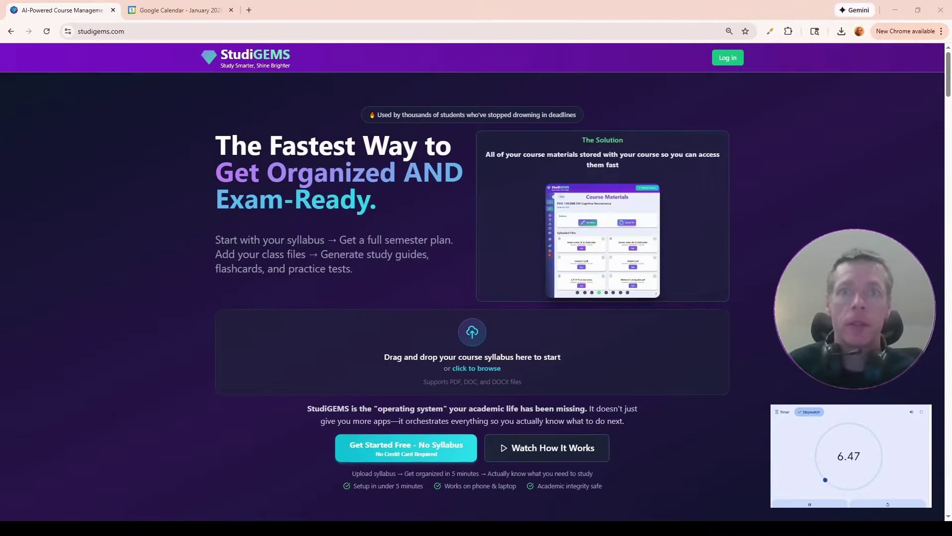
- Upload bio_101_syllabus.pdf to create a course plan and sign up with a Google account
{"action": "left_click_drag", "start_coordinate": [471, 390], "coordinate": [468, 378]}
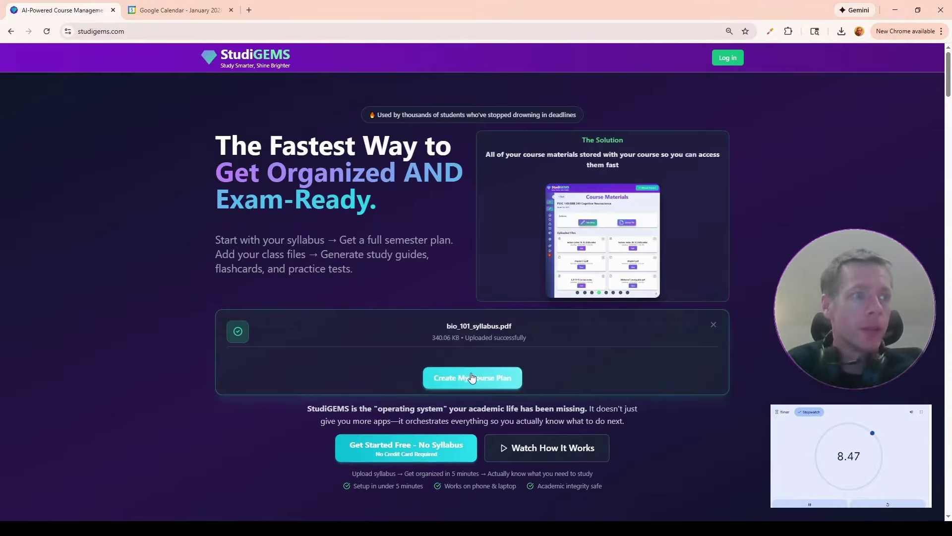
{"action": "left_click", "coordinate": [471, 378]}
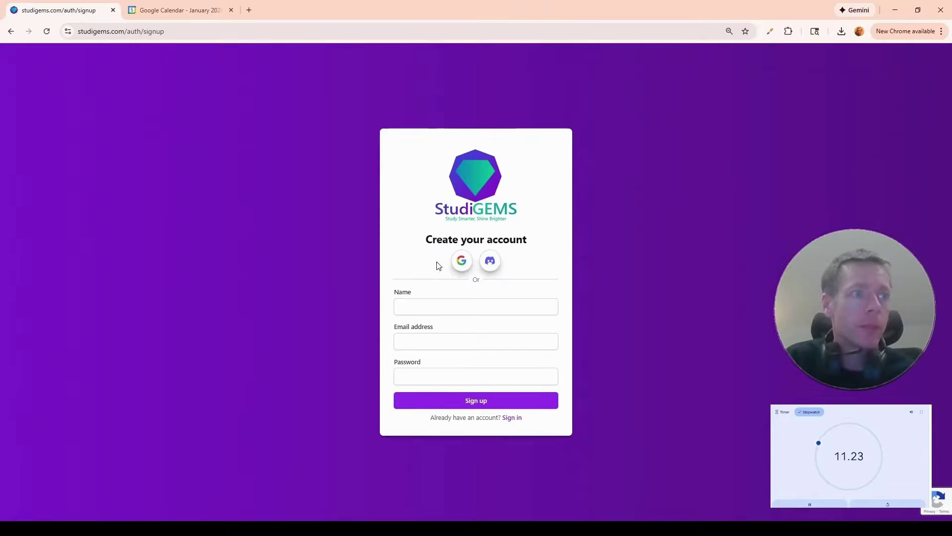
{"action": "left_click", "coordinate": [463, 263]}
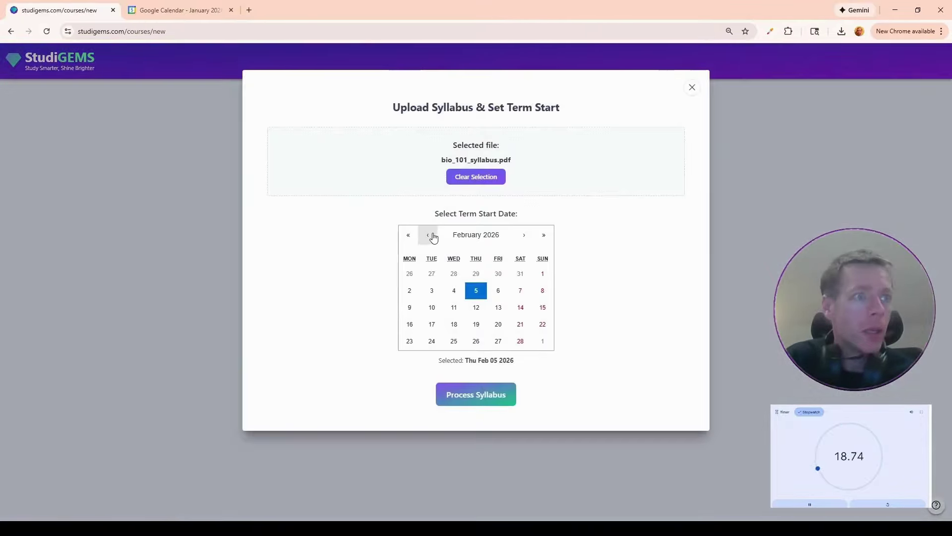
- Set the term start date to January 19, 2026 and process the biology syllabus
{"action": "left_click", "coordinate": [433, 237]}
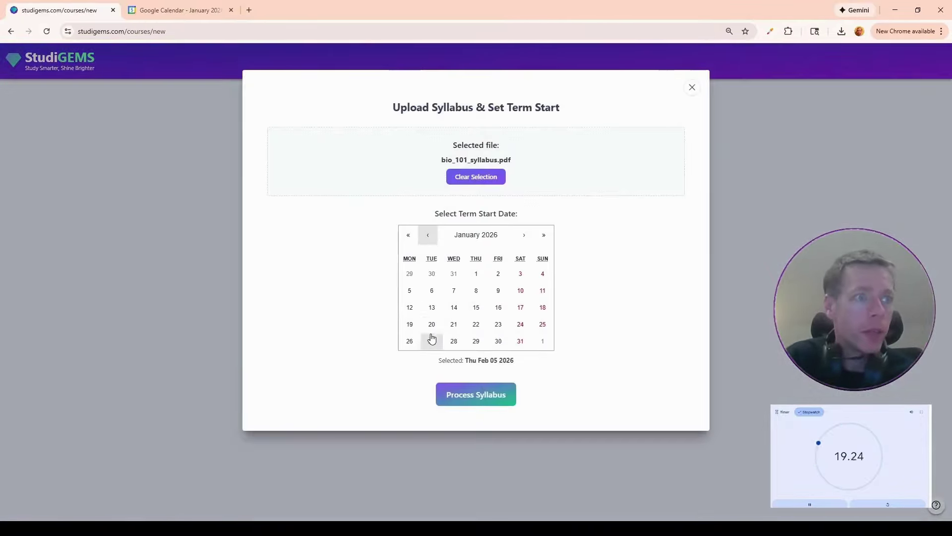
{"action": "left_click", "coordinate": [409, 325]}
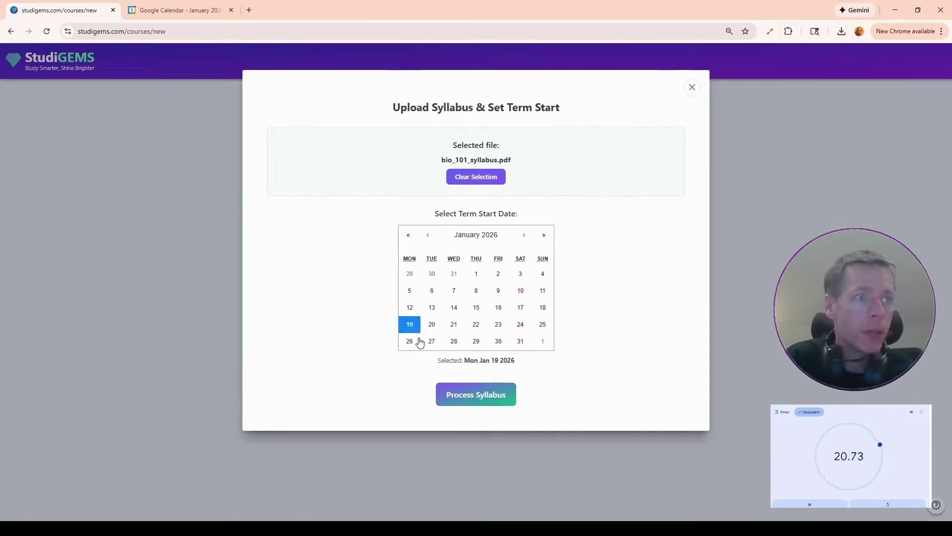
{"action": "left_click", "coordinate": [466, 393]}
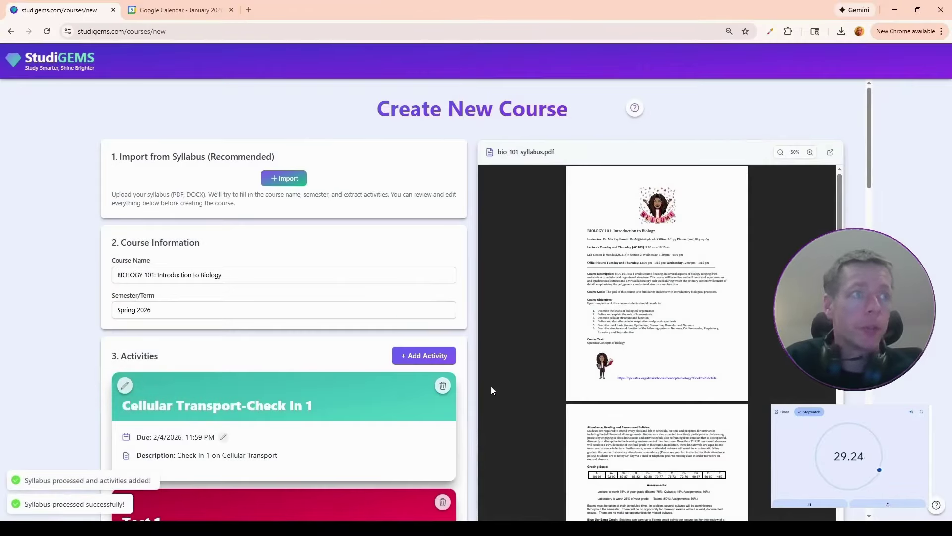
- Review the activities extracted from the biology syllabus and confirm the course and activity creation
{"action": "scroll", "coordinate": [384, 347], "scroll_direction": "down", "scroll_amount": 20}
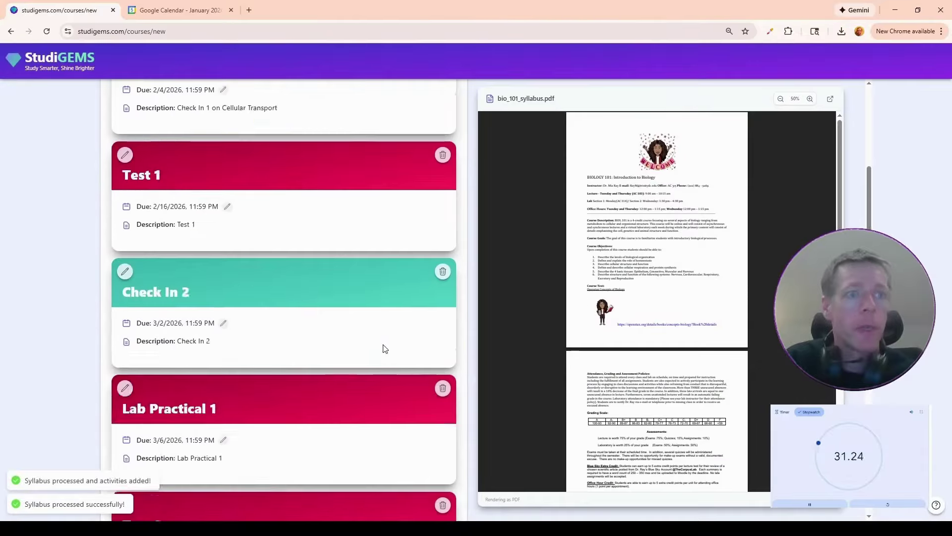
{"action": "scroll", "coordinate": [387, 358], "scroll_direction": "down", "scroll_amount": 5}
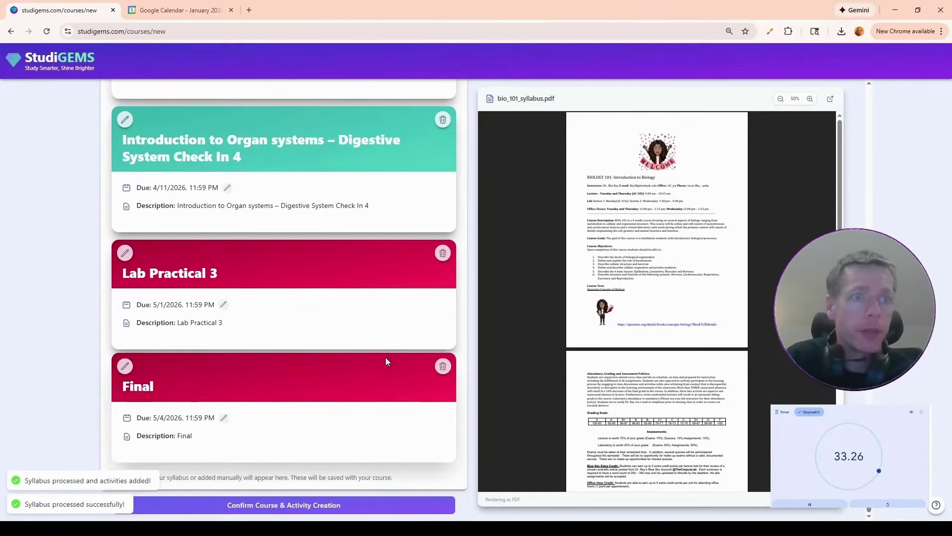
{"action": "left_click", "coordinate": [272, 505]}
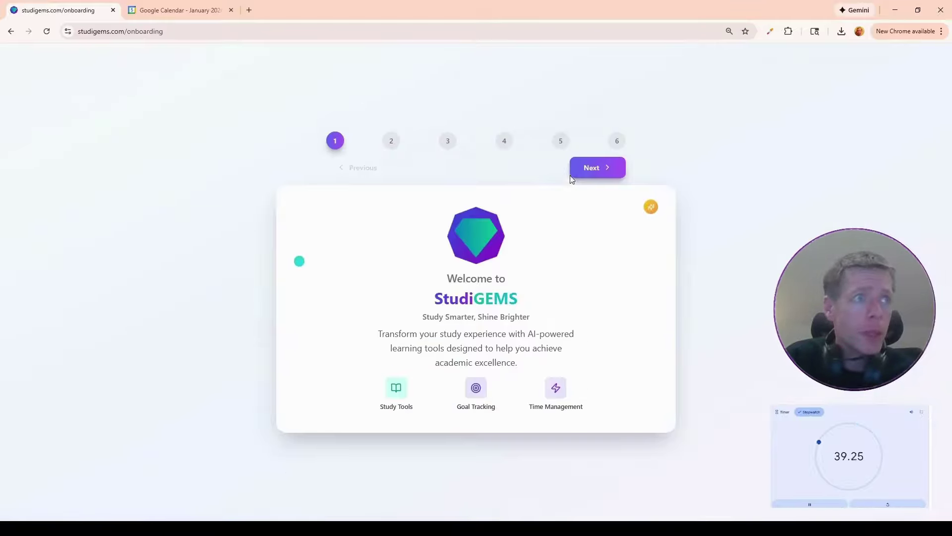
- Fill in the onboarding profile with UNH as the school, Sophomore as the grade level and a referral source, and submit it
{"action": "left_click", "coordinate": [597, 168]}
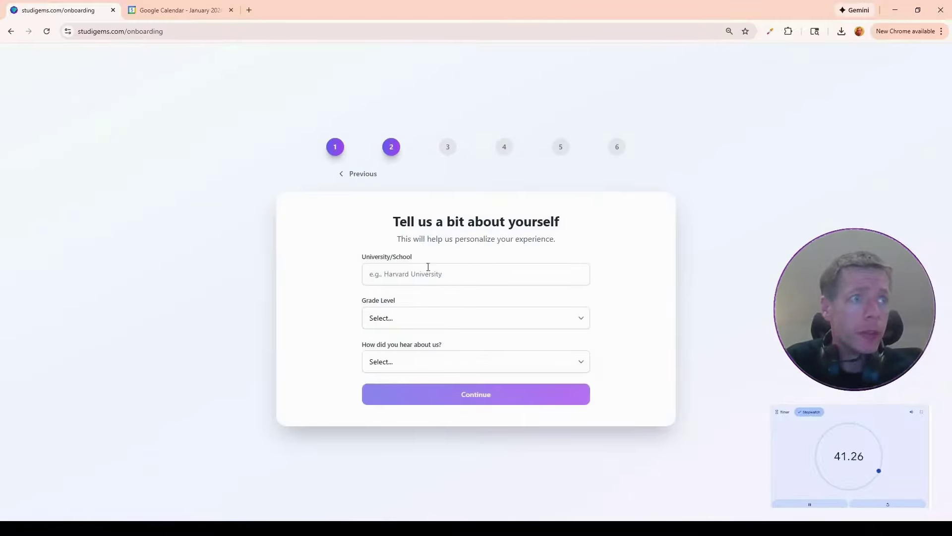
{"action": "left_click", "coordinate": [428, 267]}
{"action": "type", "text": "UNH"}
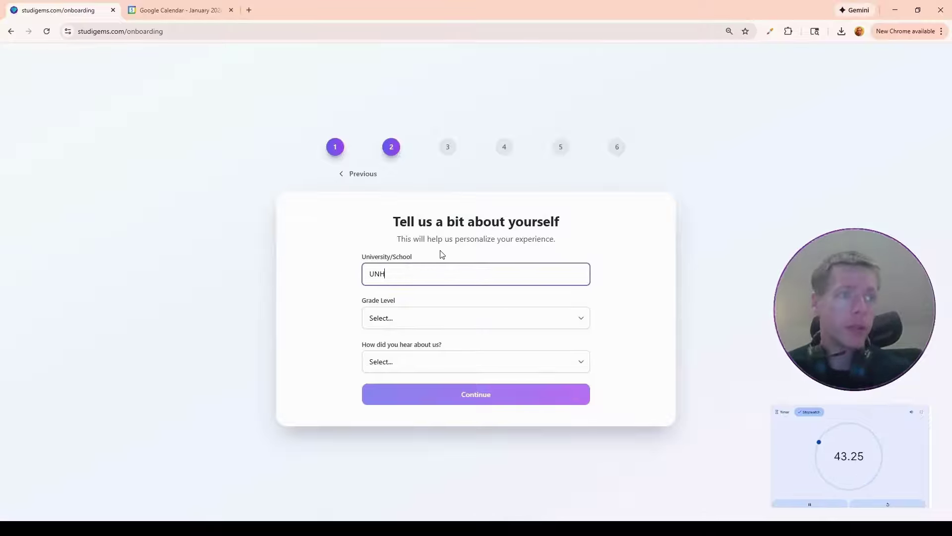
{"action": "left_click", "coordinate": [452, 318]}
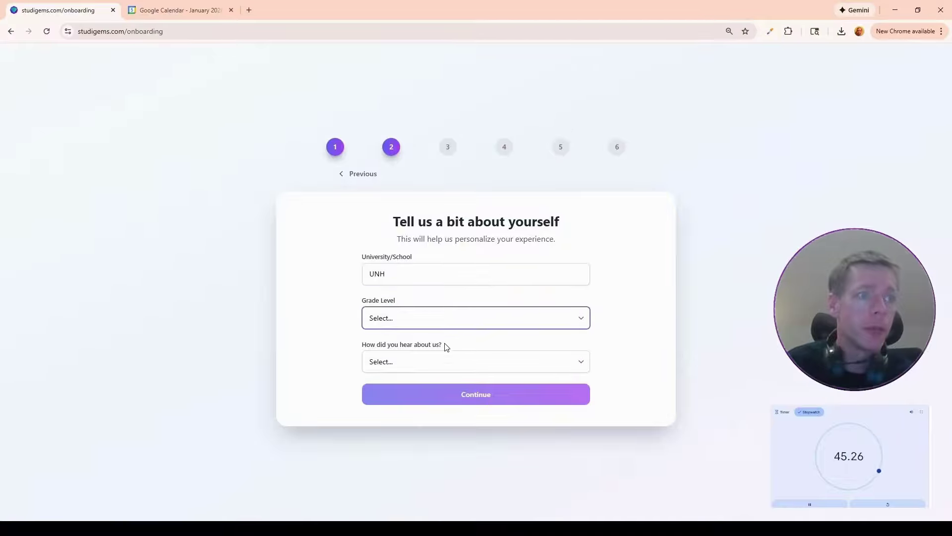
{"action": "left_click", "coordinate": [445, 362]}
{"action": "left_click", "coordinate": [446, 362]}
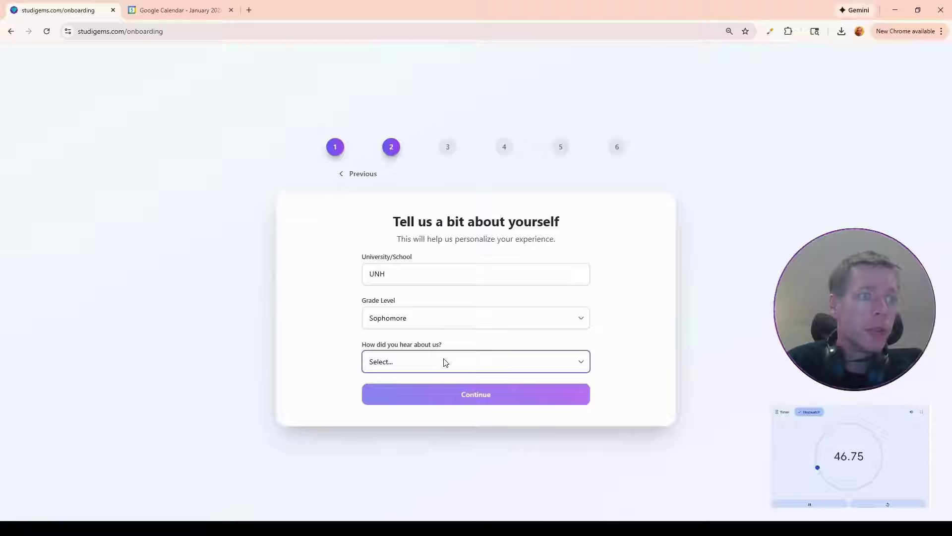
{"action": "left_click", "coordinate": [437, 425]}
{"action": "left_click", "coordinate": [476, 386]}
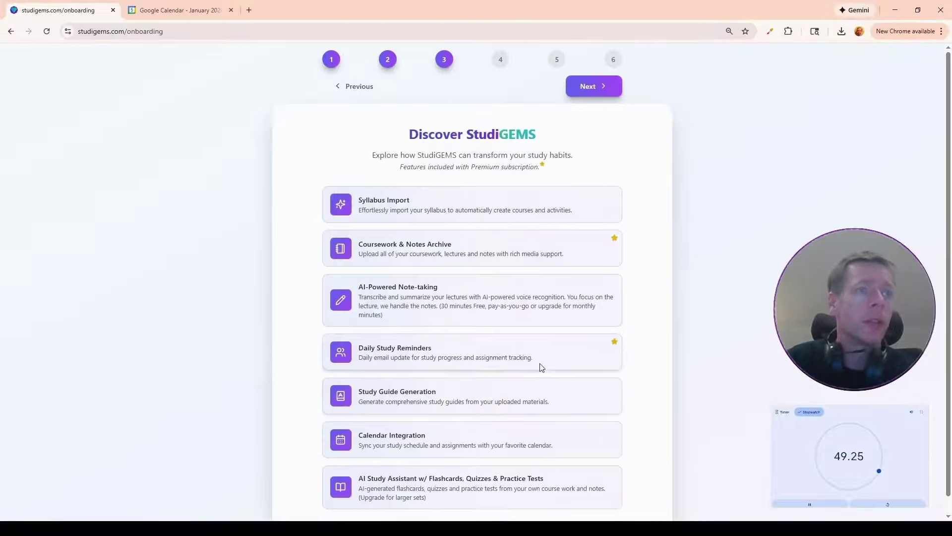
- Finish the onboarding with Get Organized as the main goal and accept the privacy policy and terms consent
{"action": "left_click", "coordinate": [593, 86]}
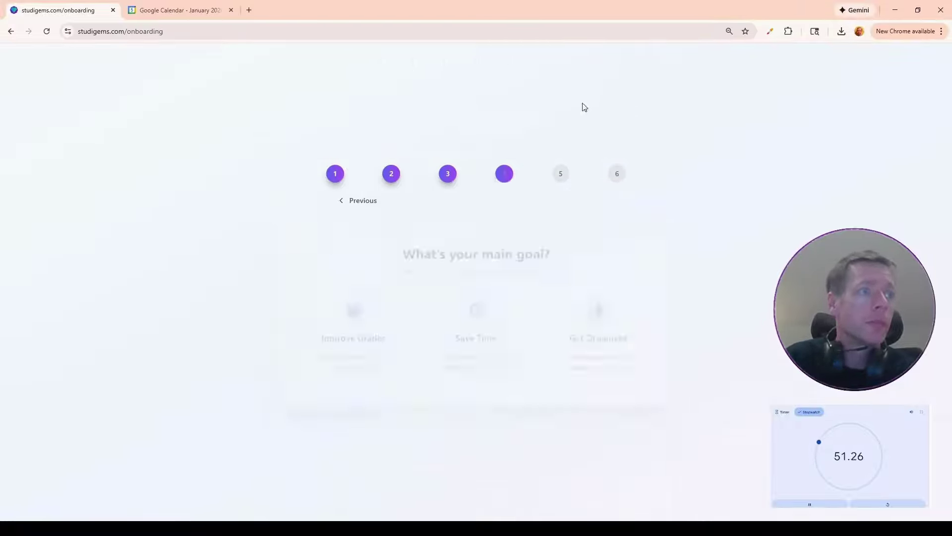
{"action": "left_click", "coordinate": [573, 335]}
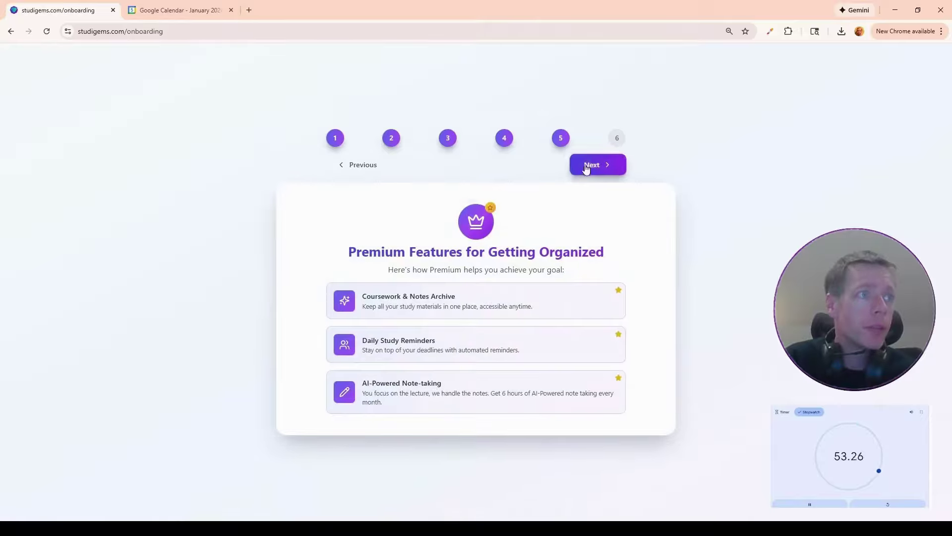
{"action": "left_click", "coordinate": [590, 165]}
{"action": "left_click", "coordinate": [442, 344]}
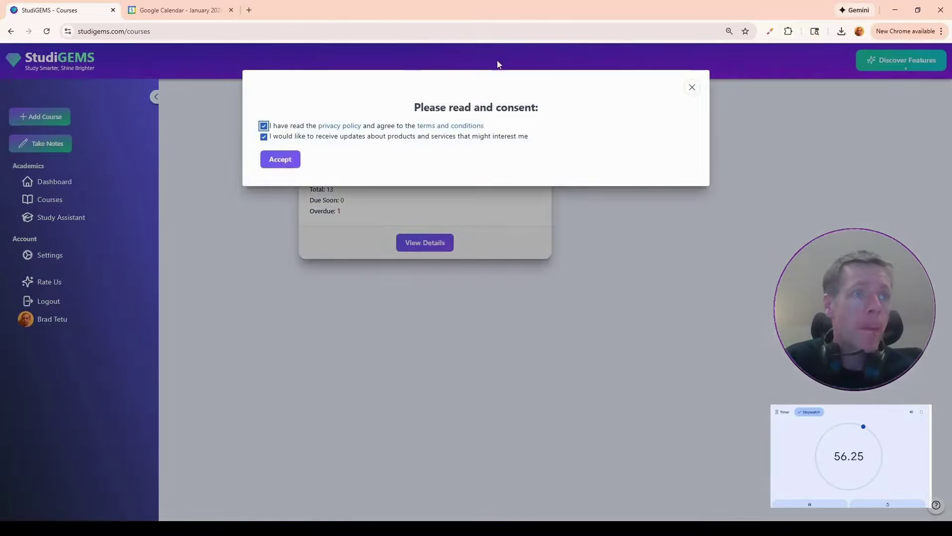
{"action": "left_click", "coordinate": [291, 163]}
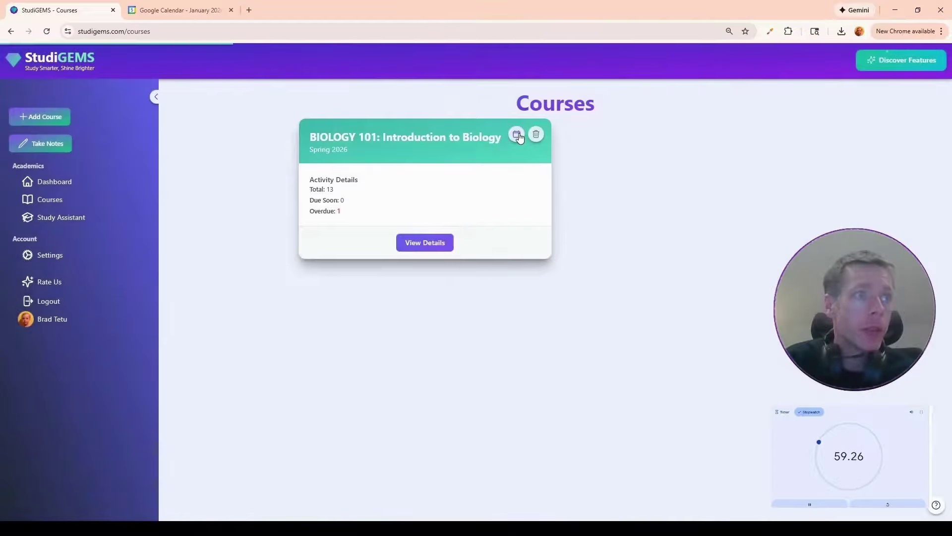
- Start the calendar export for the BIOLOGY 101 course and add a default reminder 12 hours before
{"action": "left_click", "coordinate": [517, 134]}
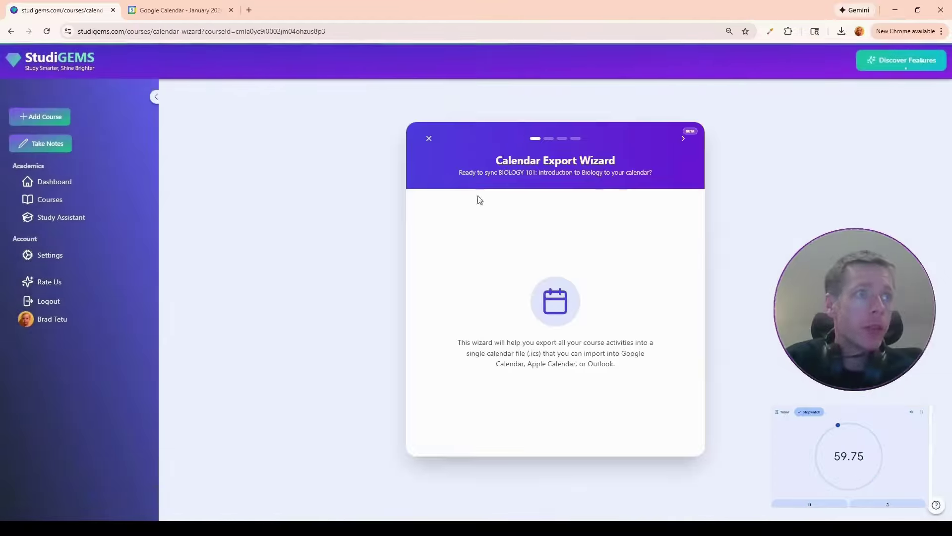
{"action": "left_click", "coordinate": [683, 138]}
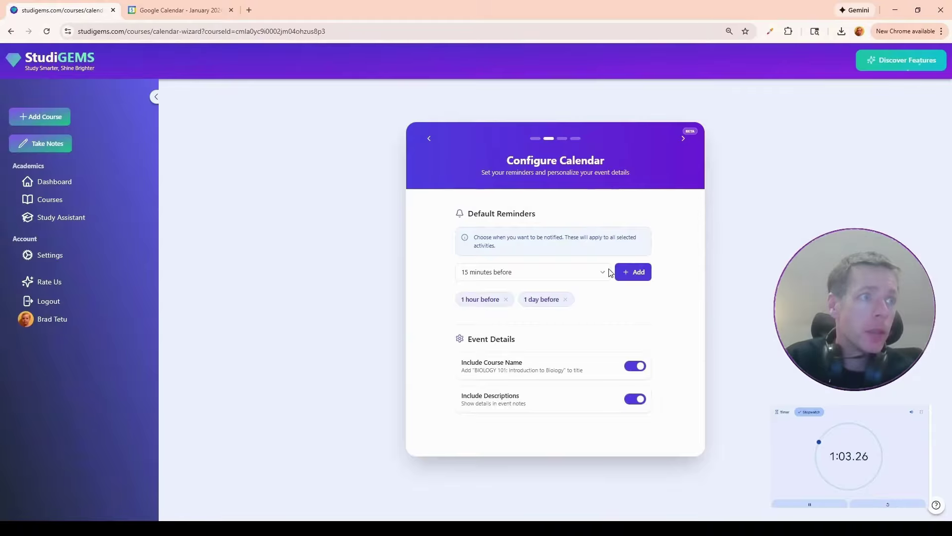
{"action": "left_click", "coordinate": [609, 271]}
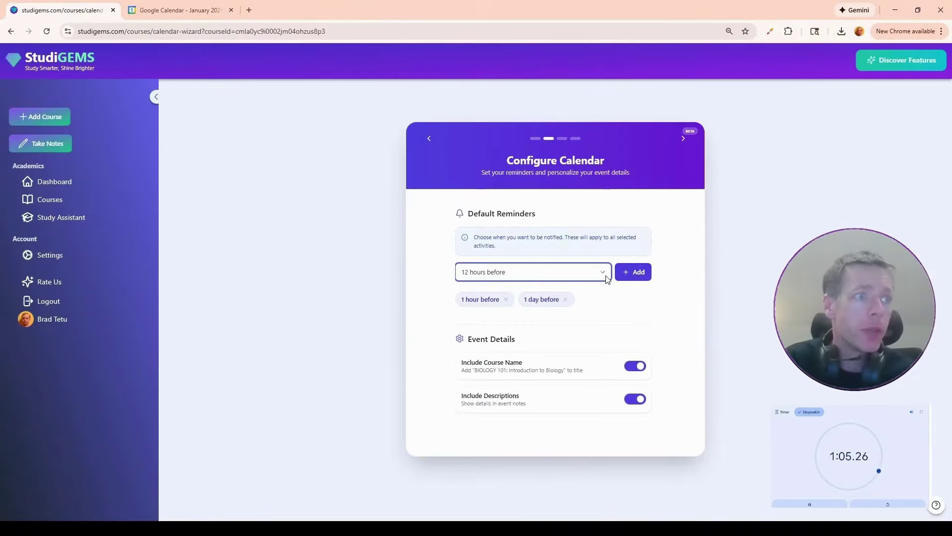
{"action": "left_click", "coordinate": [636, 274]}
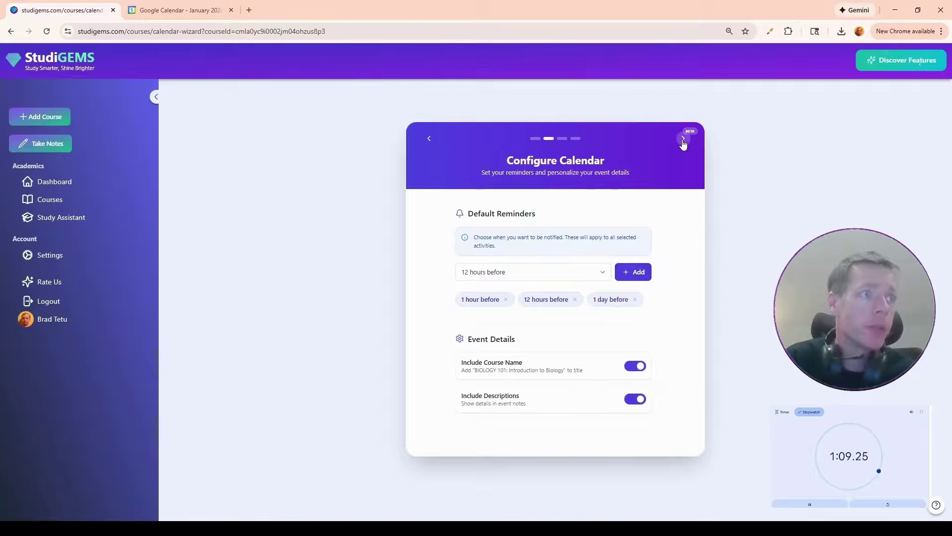
- Complete the export wizard with the calendar type Google and download the calendar file
{"action": "left_click", "coordinate": [683, 139]}
{"action": "left_click", "coordinate": [683, 139]}
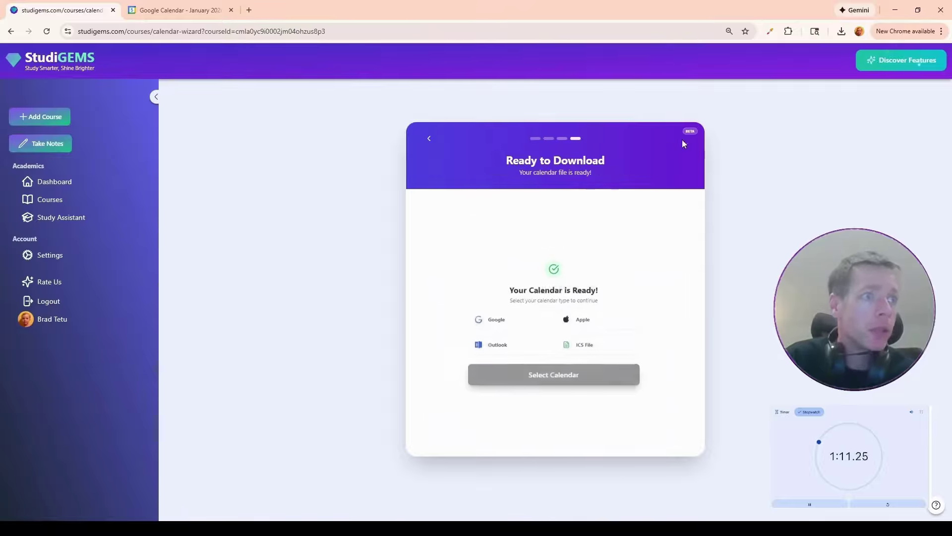
{"action": "left_click", "coordinate": [513, 324]}
{"action": "left_click", "coordinate": [561, 370]}
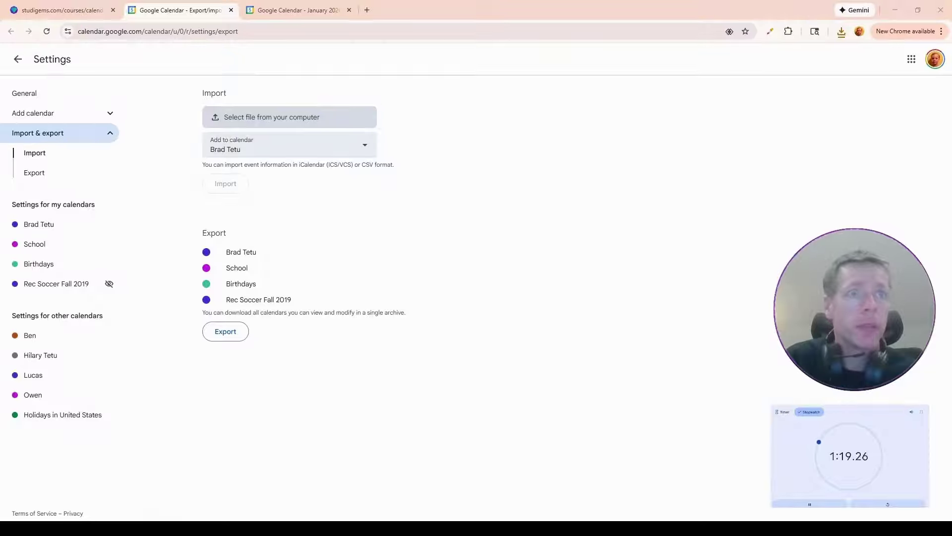
- Import the downloaded BIOLOGY_101 .ics file into the School calendar in Google Calendar
{"action": "left_click", "coordinate": [402, 256]}
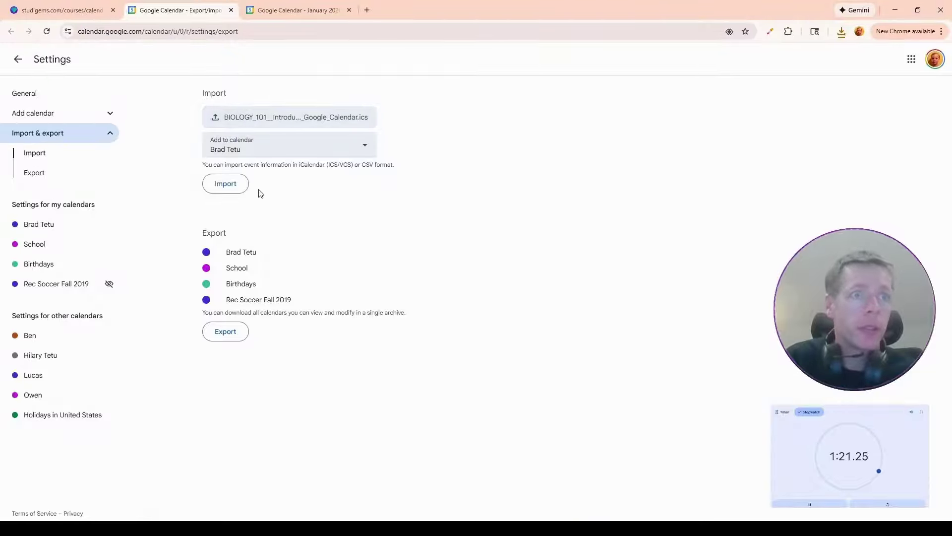
{"action": "left_click", "coordinate": [248, 150]}
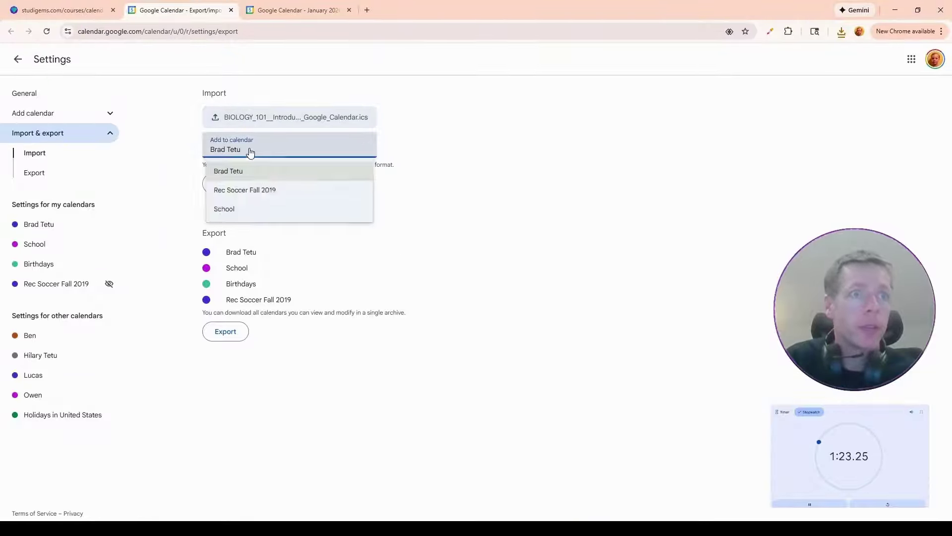
{"action": "left_click", "coordinate": [244, 211]}
{"action": "left_click", "coordinate": [233, 186]}
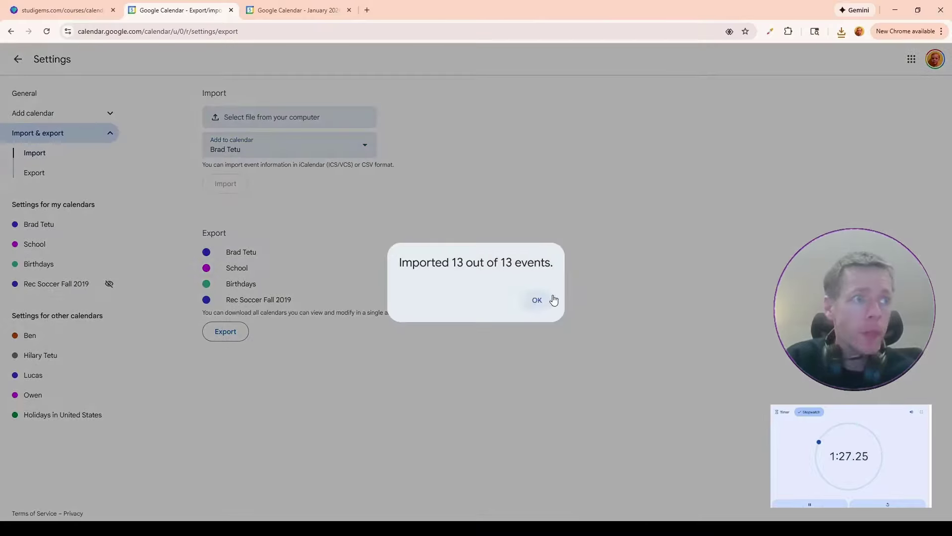
{"action": "left_click", "coordinate": [540, 302]}
- Return to StudiGEMS, add another course and select CS677-Syllabus.pdf as the syllabus to import
{"action": "left_click", "coordinate": [78, 15]}
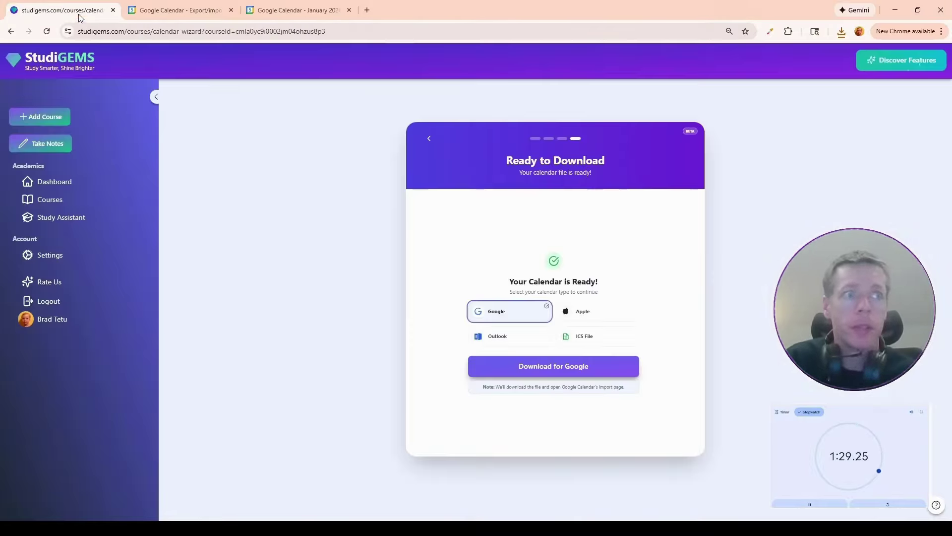
{"action": "left_click", "coordinate": [42, 123]}
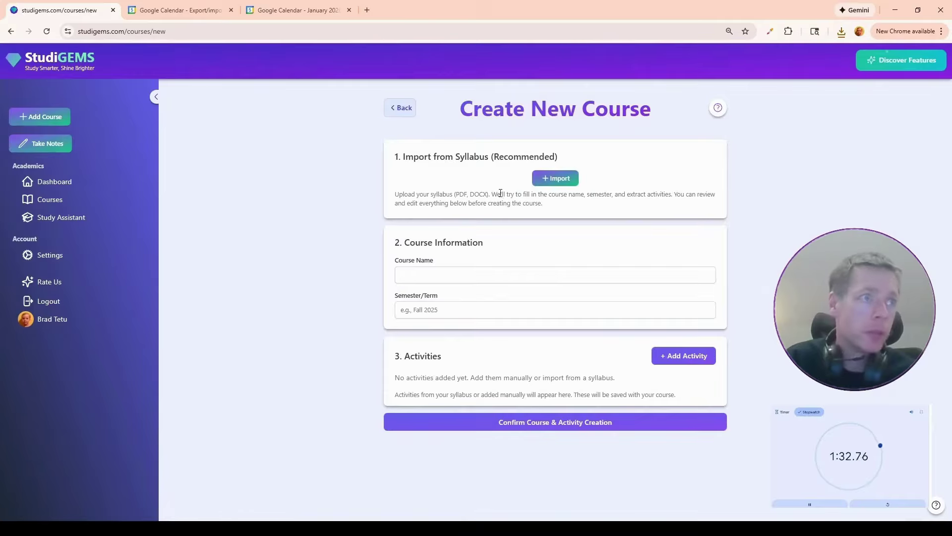
{"action": "left_click", "coordinate": [539, 179]}
{"action": "left_click", "coordinate": [474, 180]}
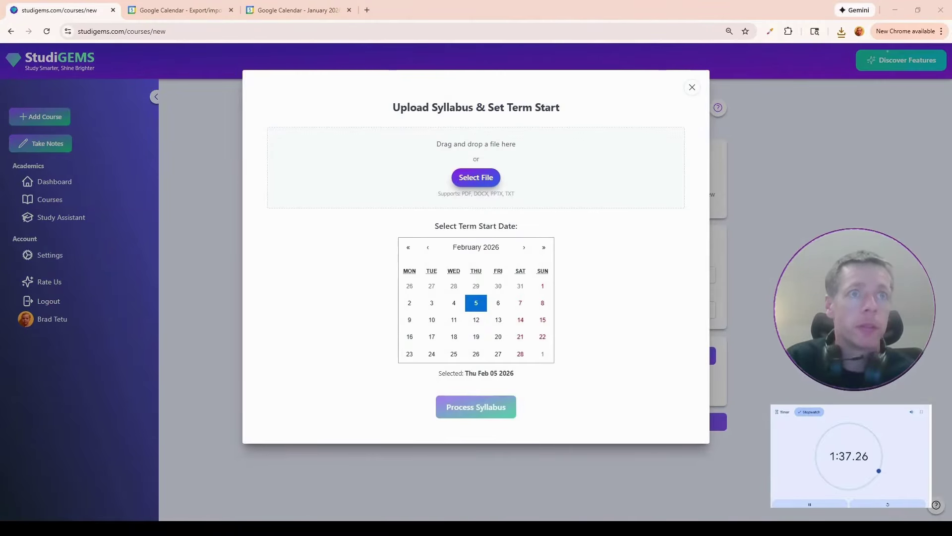
{"action": "key", "text": "Return"}
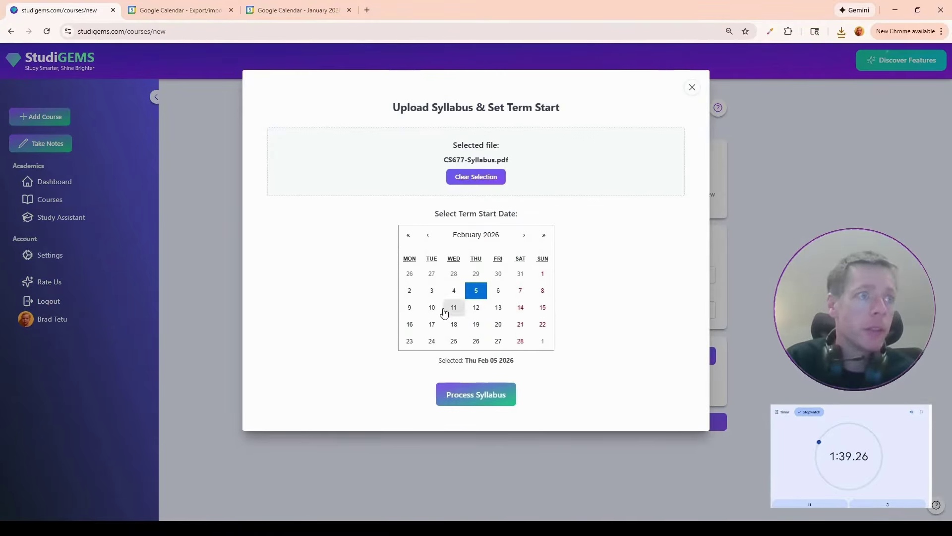
- Set the term start date to January 19, 2026 and process the CS677 syllabus
{"action": "left_click", "coordinate": [428, 239]}
{"action": "left_click", "coordinate": [410, 324]}
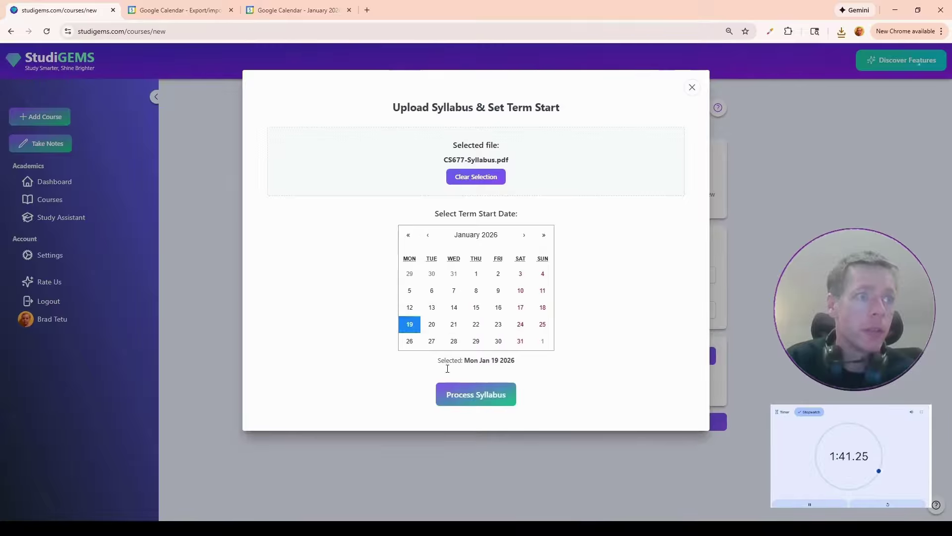
{"action": "left_click", "coordinate": [466, 394]}
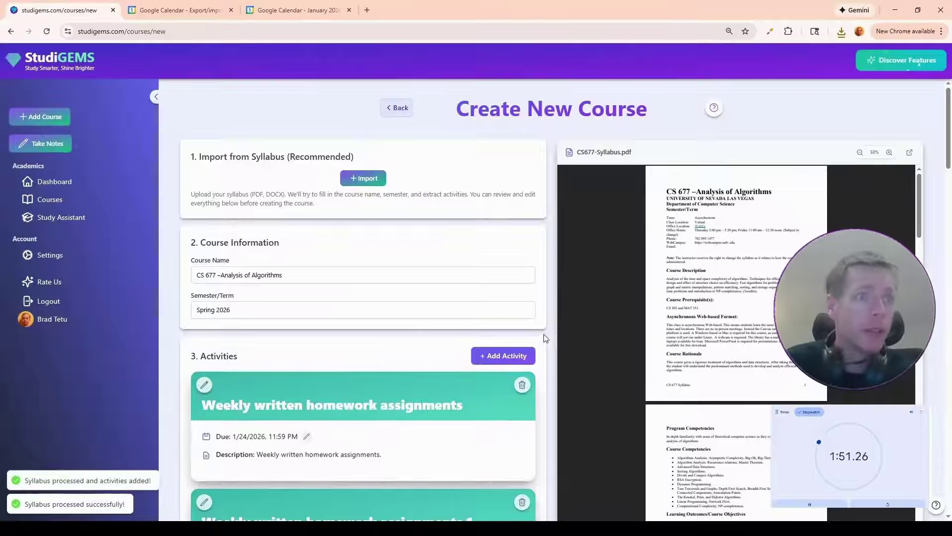
- Review the extracted CS 677 activities, confirm the course and activity creation, and dismiss the introduction video
{"action": "scroll", "coordinate": [439, 298], "scroll_direction": "down", "scroll_amount": 20}
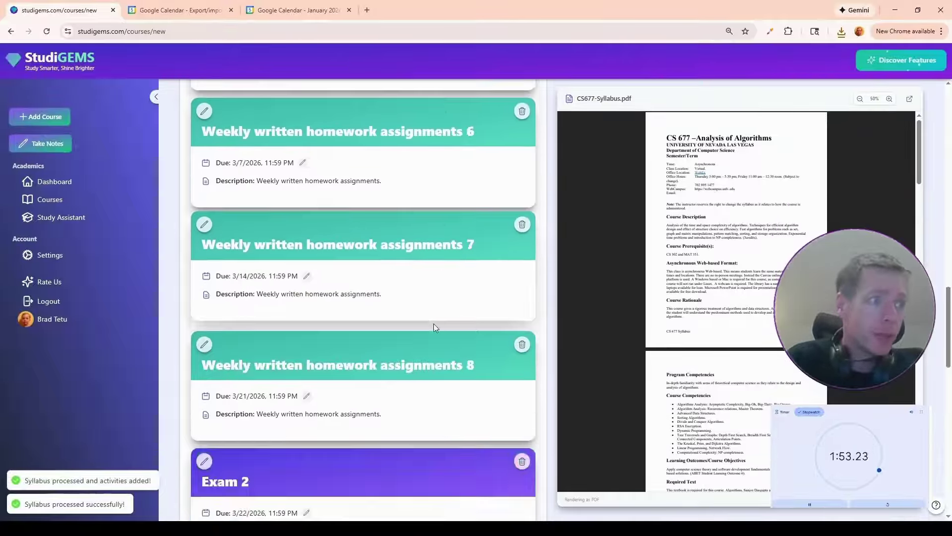
{"action": "scroll", "coordinate": [434, 327], "scroll_direction": "down", "scroll_amount": 10}
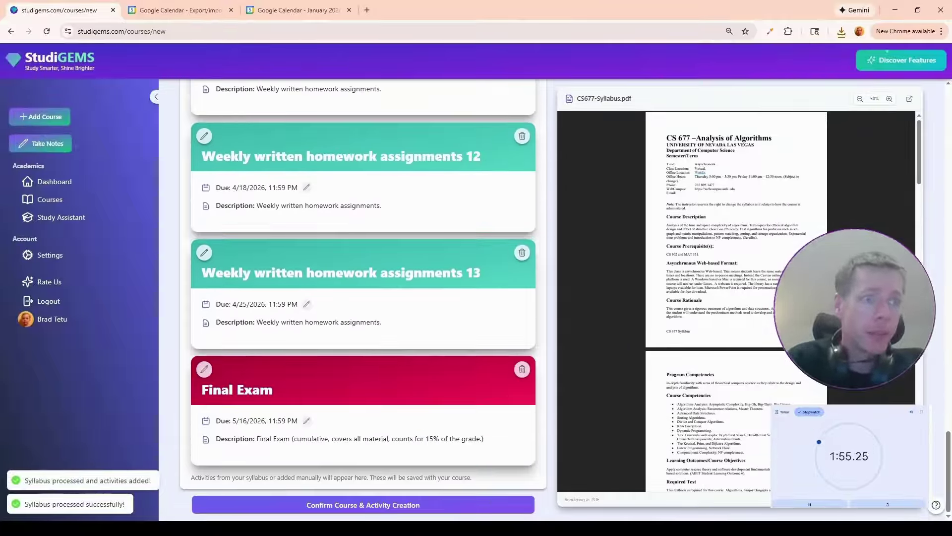
{"action": "left_click", "coordinate": [354, 505]}
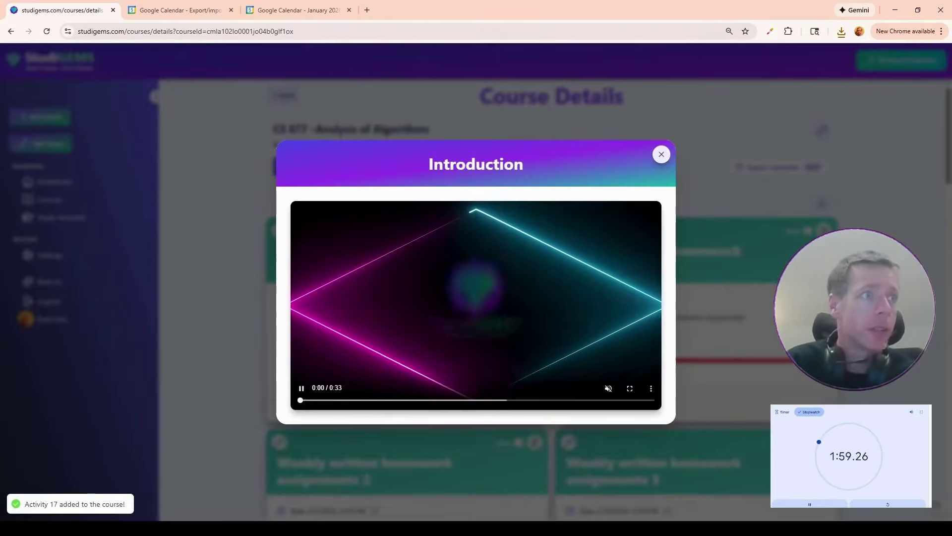
{"action": "left_click", "coordinate": [661, 155]}
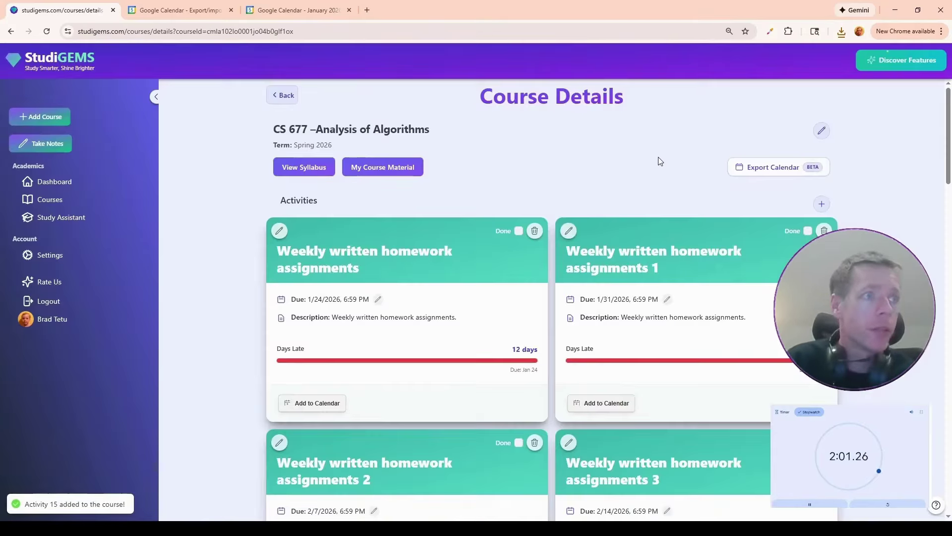
- Start the calendar export for CS 677 –Analysis of Algorithms and add a default reminder of 12 hours before
{"action": "left_click", "coordinate": [779, 166]}
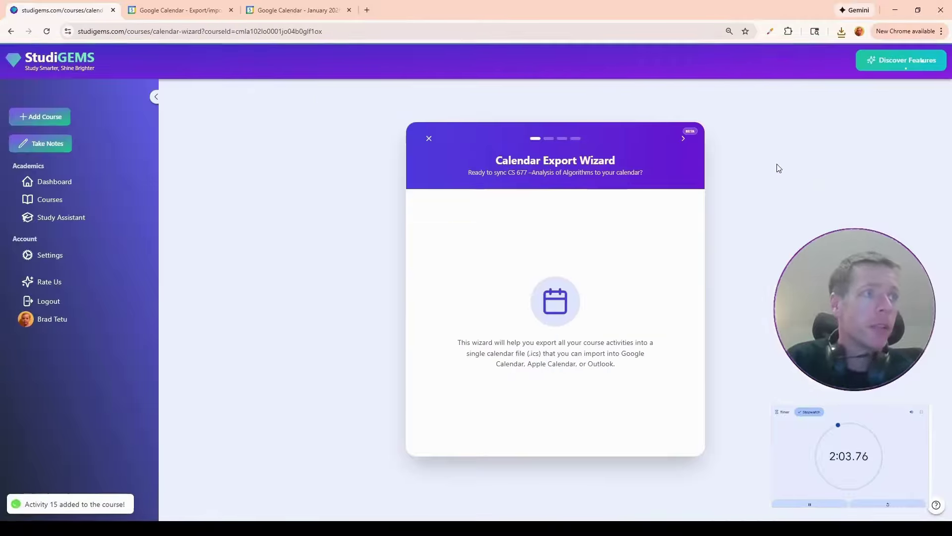
{"action": "left_click", "coordinate": [683, 138]}
{"action": "left_click", "coordinate": [599, 271]}
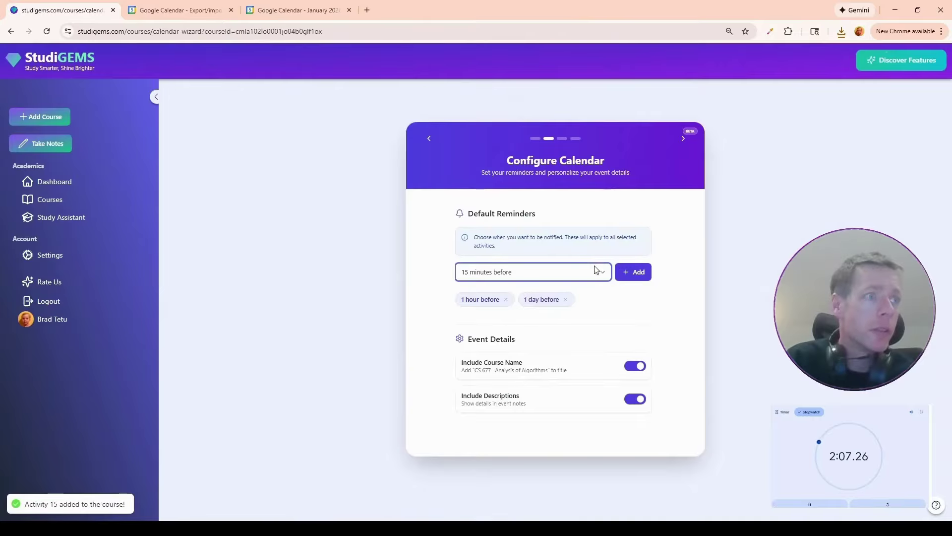
{"action": "left_click", "coordinate": [518, 405]}
{"action": "left_click", "coordinate": [635, 271]}
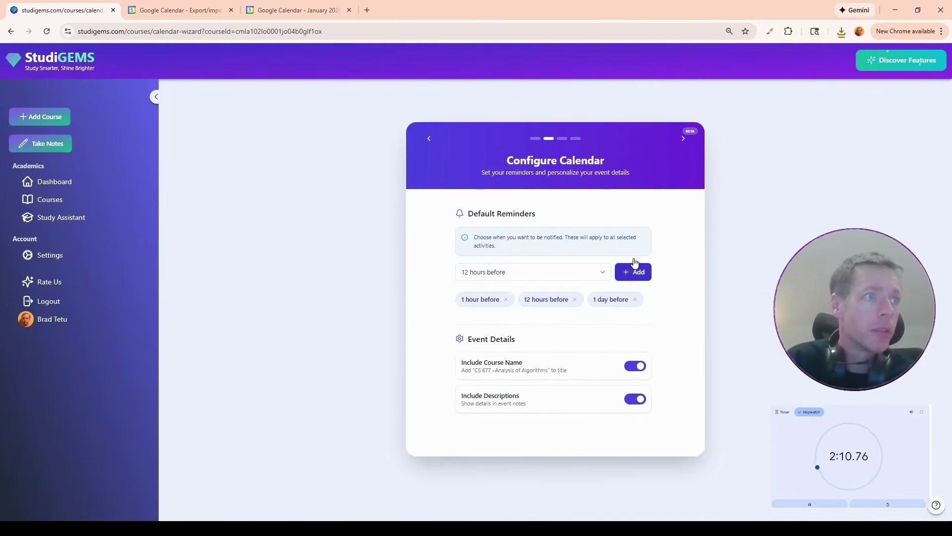
- Keep all CS 677 activities in the export and download the calendar file for Google
{"action": "left_click", "coordinate": [683, 139]}
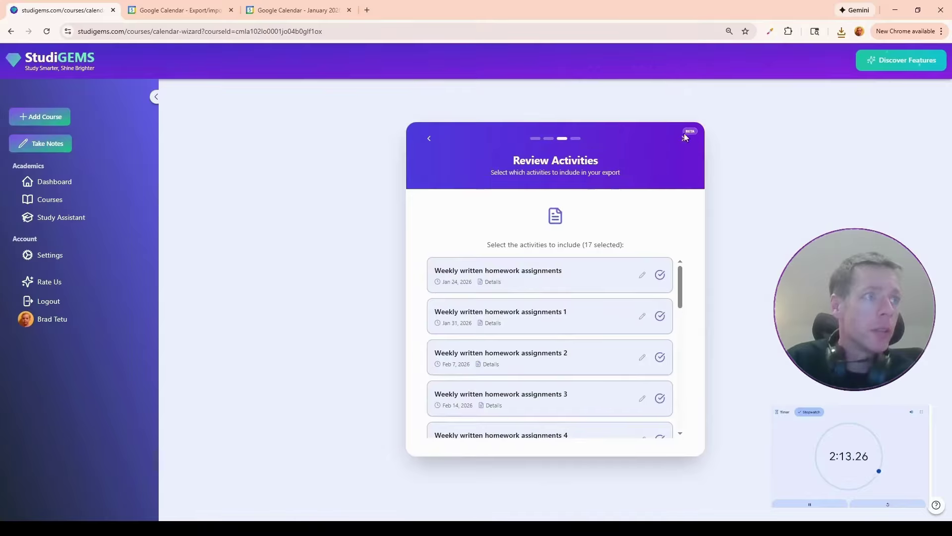
{"action": "left_click", "coordinate": [683, 139]}
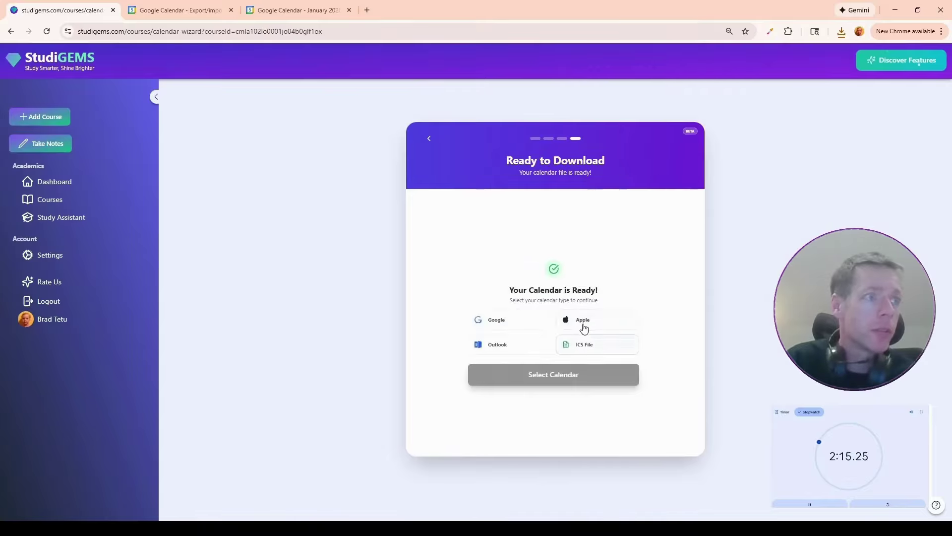
{"action": "left_click", "coordinate": [524, 325]}
{"action": "left_click", "coordinate": [539, 366]}
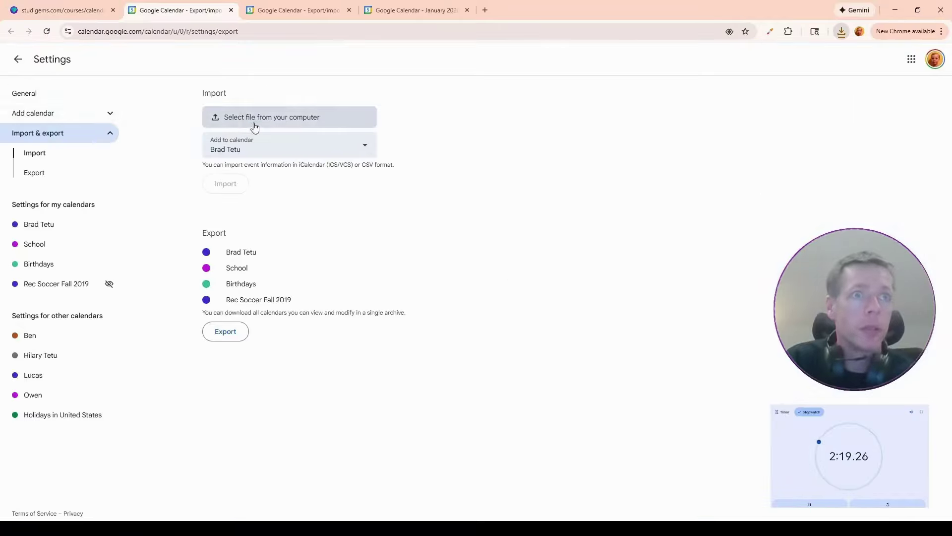
- Import the downloaded CS_677 Analysis of Algorithms .ics file into the School calendar in Google Calendar
{"action": "left_click", "coordinate": [253, 124]}
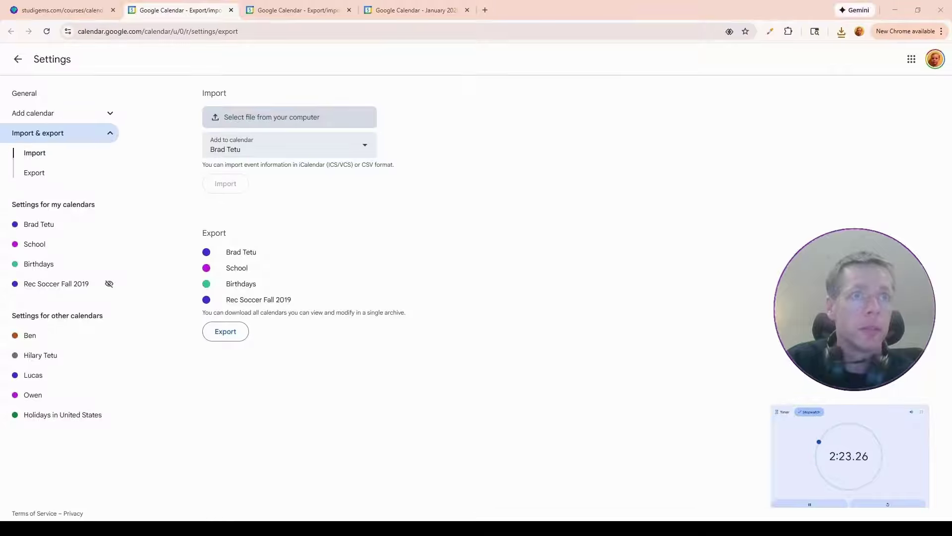
{"action": "left_click", "coordinate": [258, 149]}
{"action": "left_click", "coordinate": [253, 210]}
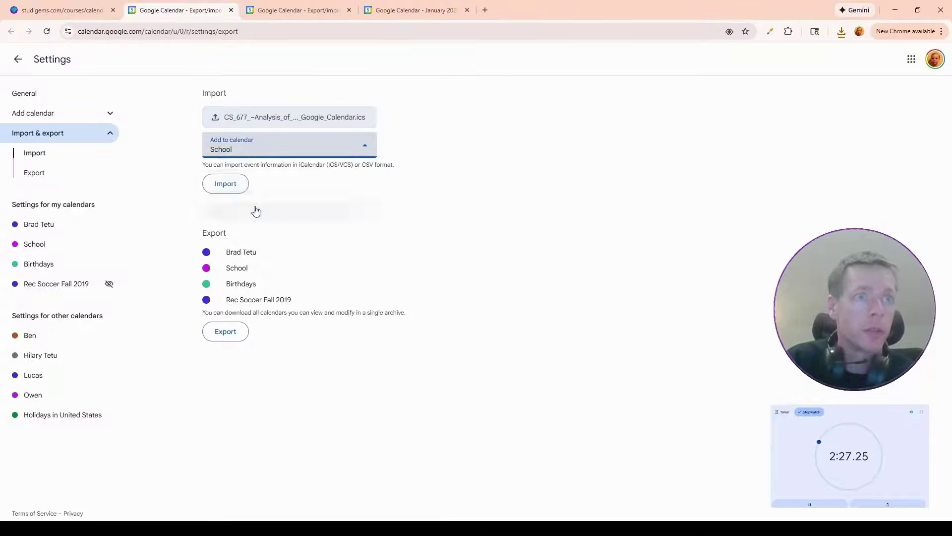
{"action": "left_click", "coordinate": [230, 184]}
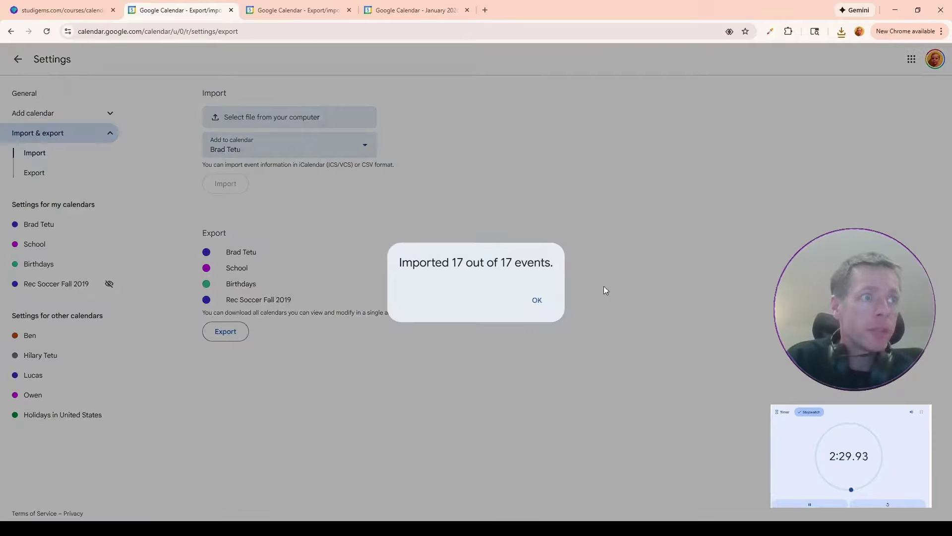
{"action": "left_click", "coordinate": [539, 302]}
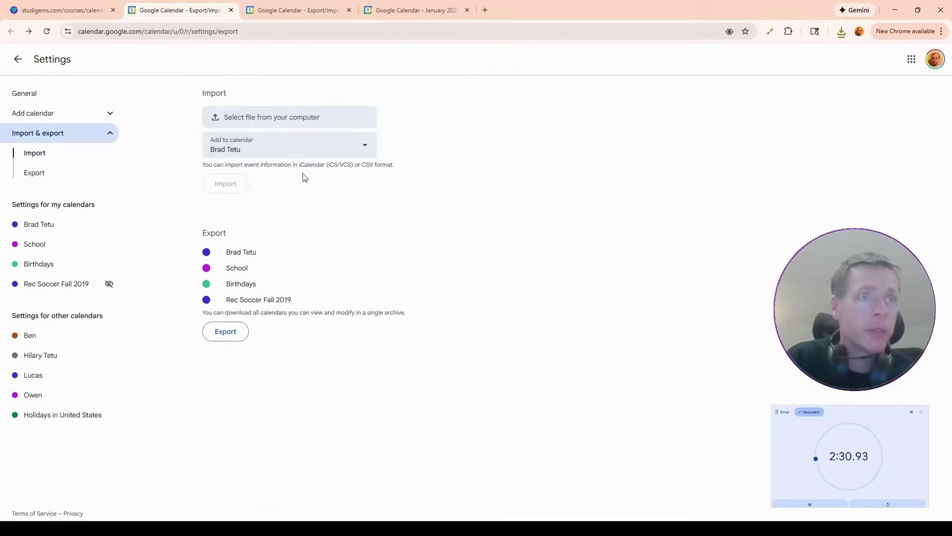
- Return to StudiGEMS, add another course and open its syllabus import
{"action": "left_click", "coordinate": [91, 12]}
{"action": "left_click", "coordinate": [41, 119]}
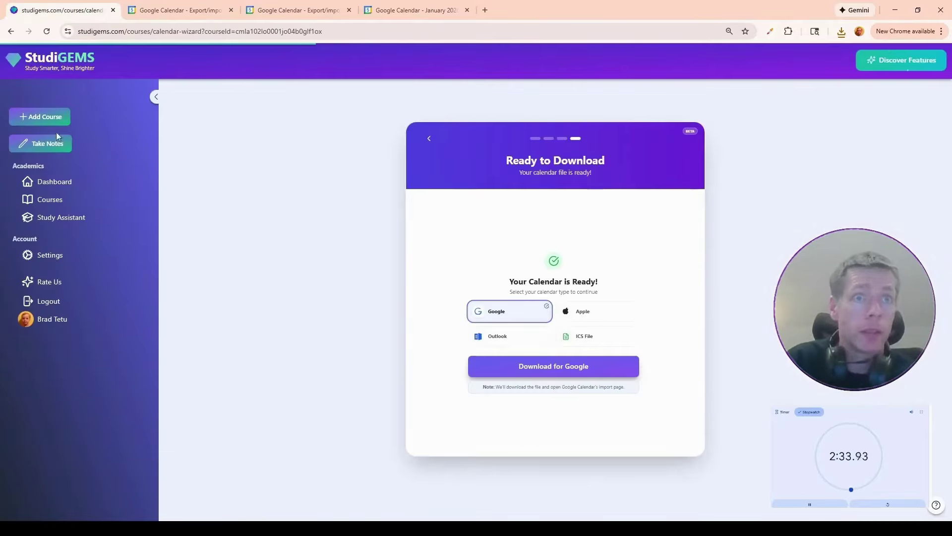
{"action": "left_click", "coordinate": [576, 178]}
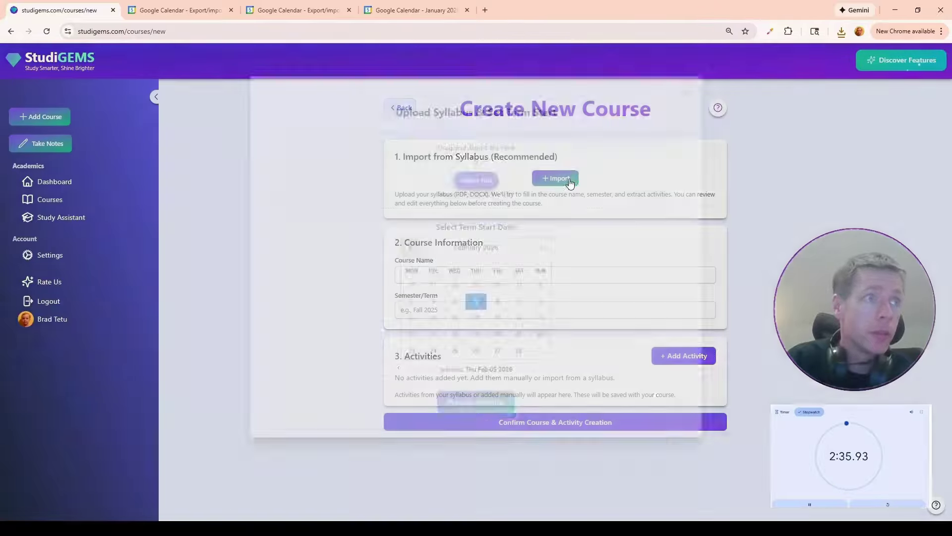
- Set the term start date to January 19, 2026, and process math_301_syllabus.pdf as the syllabus
{"action": "left_click", "coordinate": [432, 247]}
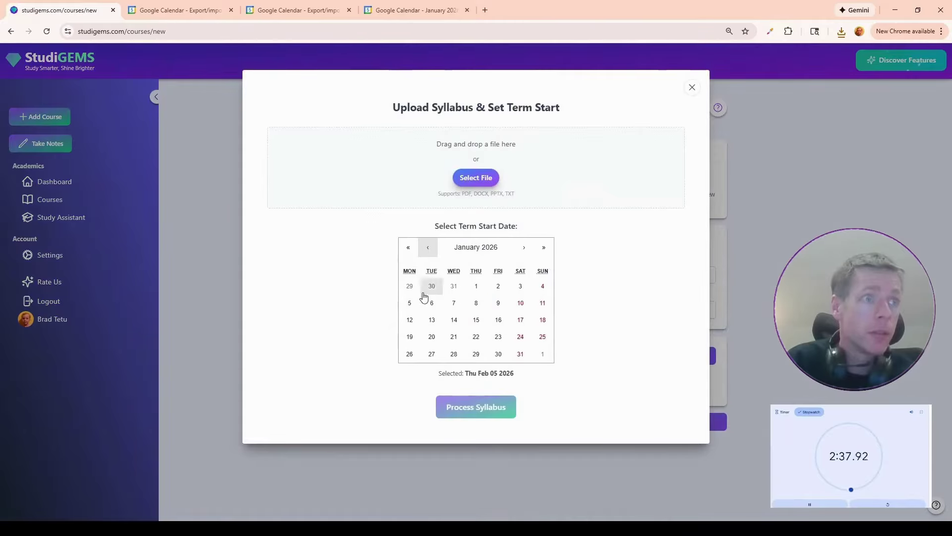
{"action": "left_click", "coordinate": [410, 336]}
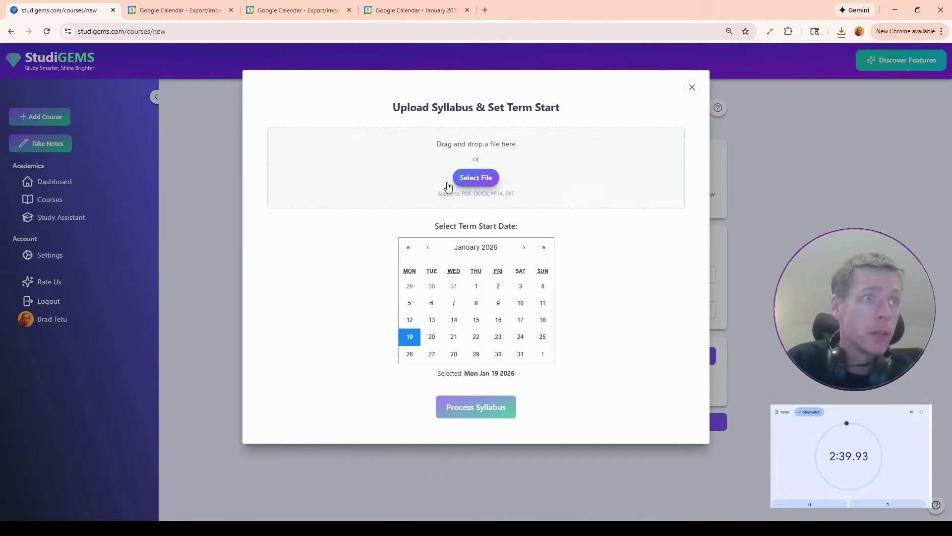
{"action": "left_click", "coordinate": [463, 177]}
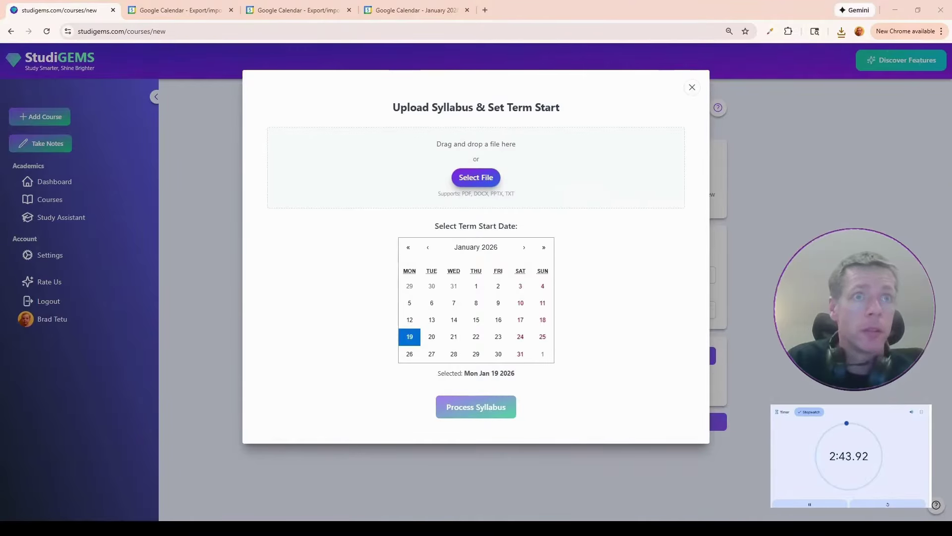
{"action": "left_click", "coordinate": [468, 395]}
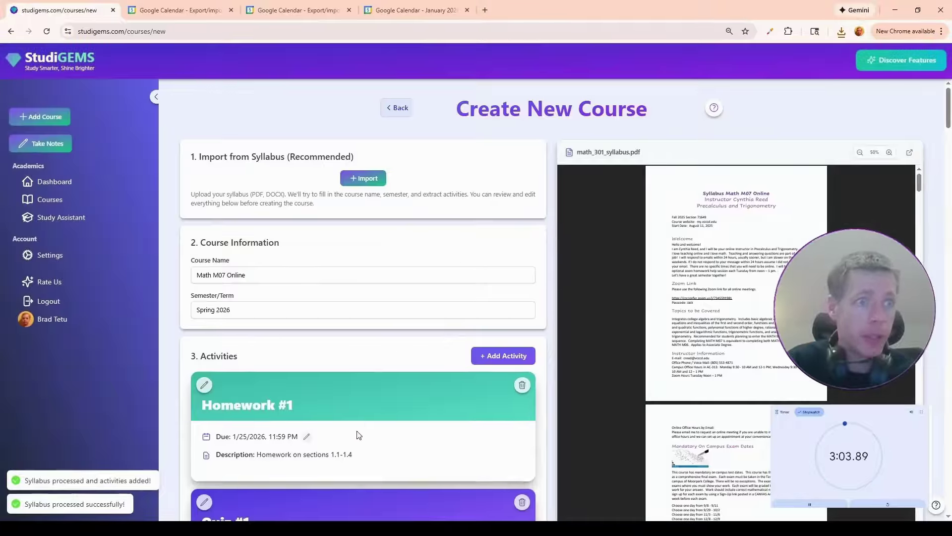
- Review the extracted Math M07 Online activities through the final exam and confirm the course and activity creation
{"action": "scroll", "coordinate": [329, 443], "scroll_direction": "down", "scroll_amount": 11}
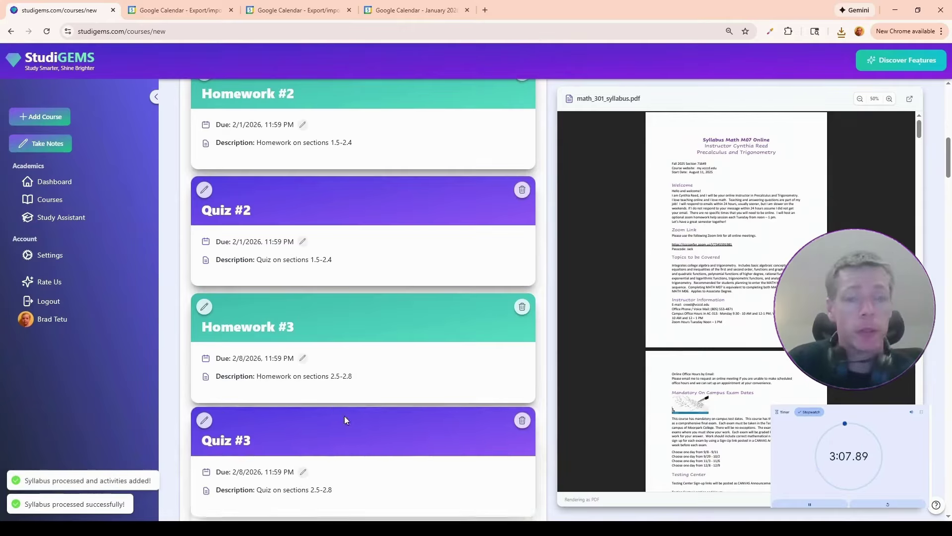
{"action": "scroll", "coordinate": [344, 416], "scroll_direction": "down", "scroll_amount": 20}
{"action": "scroll", "coordinate": [359, 410], "scroll_direction": "down", "scroll_amount": 20}
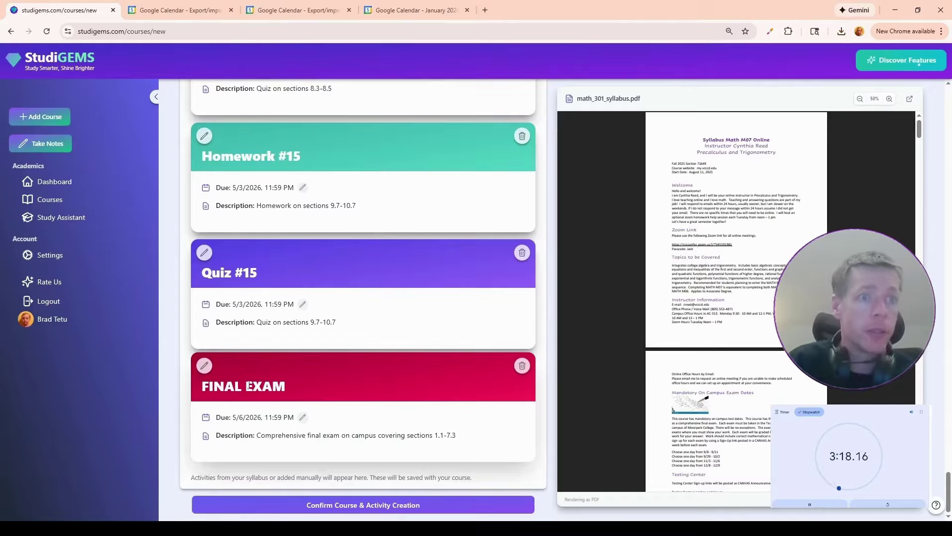
{"action": "left_click", "coordinate": [337, 505]}
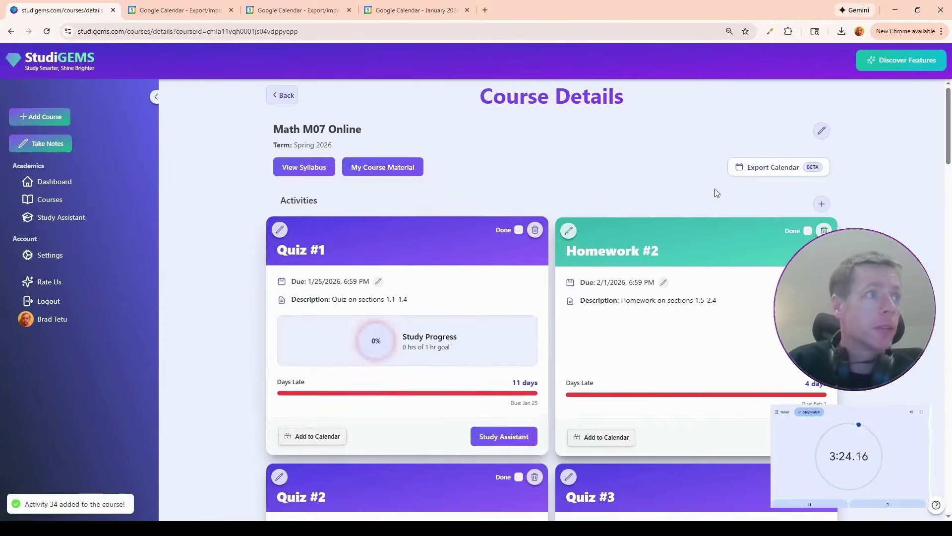
- Start the calendar export for Math M07 Online and add a default reminder of 12 hours before
{"action": "left_click", "coordinate": [781, 169]}
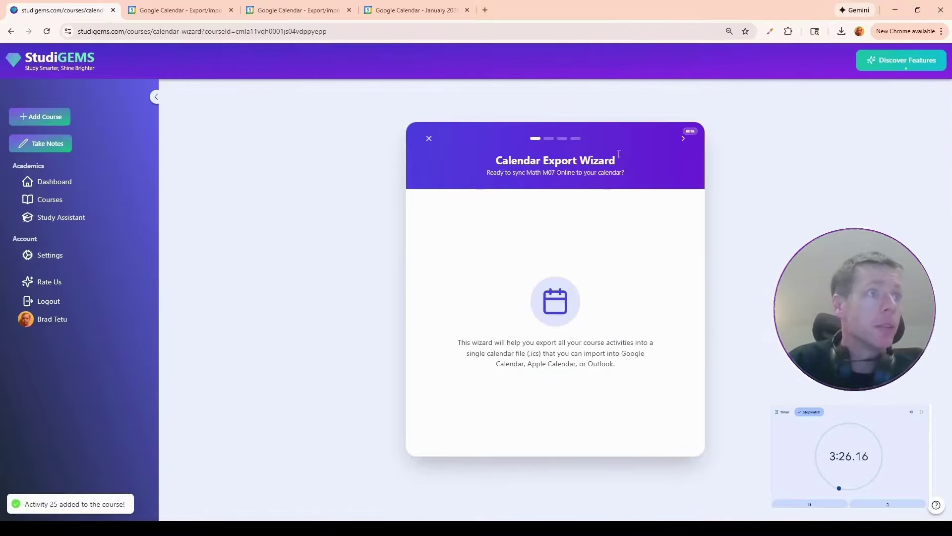
{"action": "left_click", "coordinate": [683, 138]}
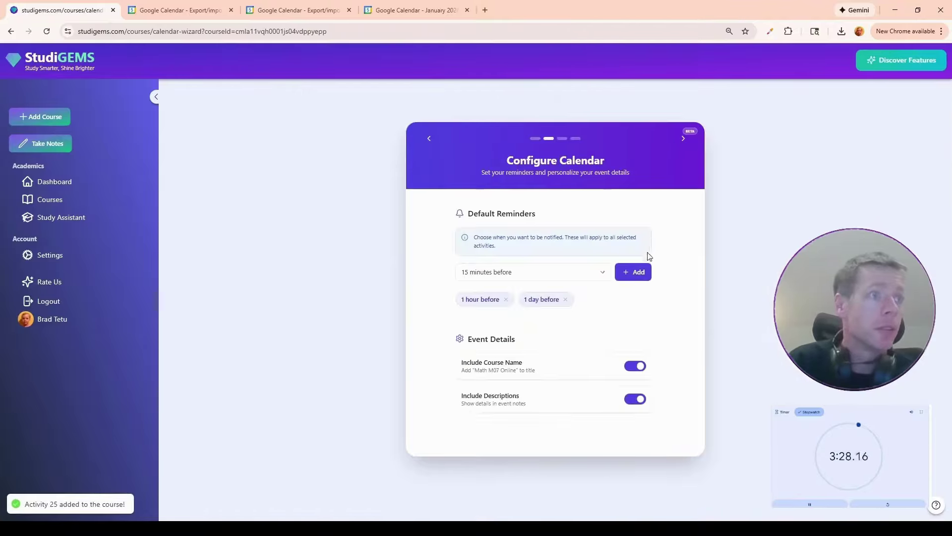
{"action": "left_click", "coordinate": [605, 272]}
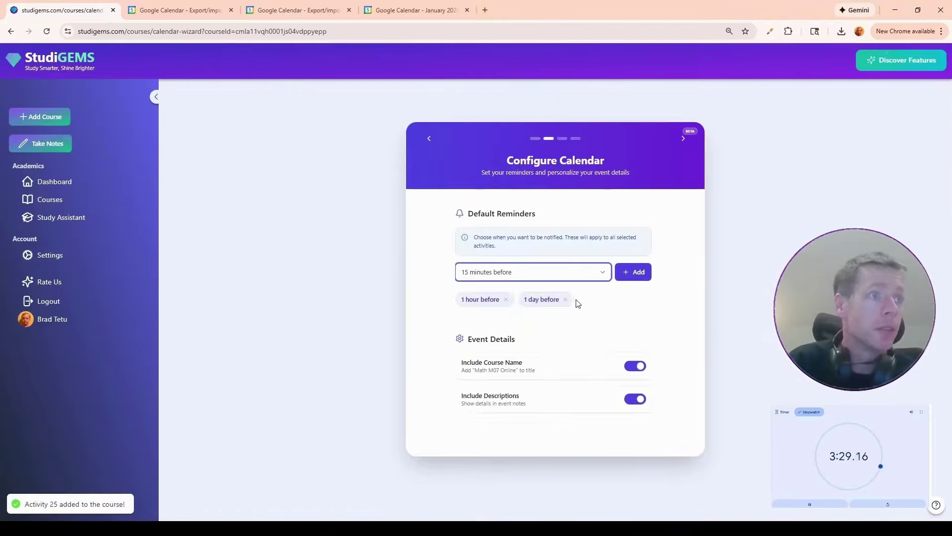
{"action": "left_click", "coordinate": [521, 400]}
{"action": "left_click", "coordinate": [622, 272]}
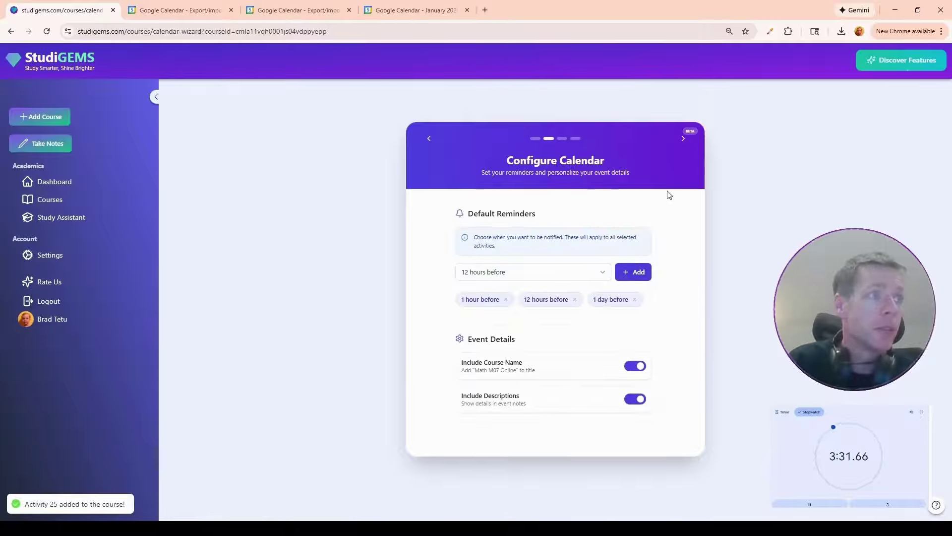
- Keep all Math M07 Online activities in the export and download the calendar file for Google
{"action": "left_click", "coordinate": [684, 135]}
{"action": "left_click", "coordinate": [684, 138]}
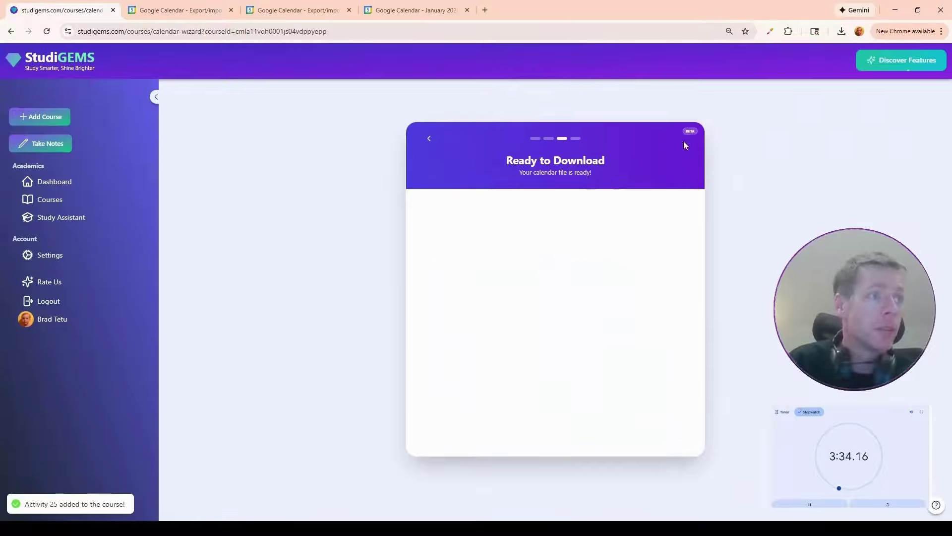
{"action": "left_click", "coordinate": [505, 318]}
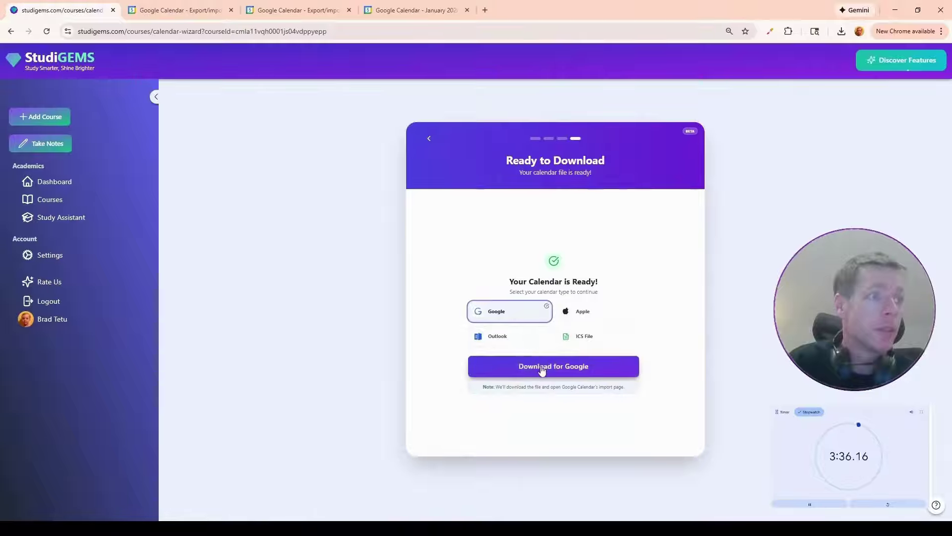
{"action": "left_click", "coordinate": [548, 366]}
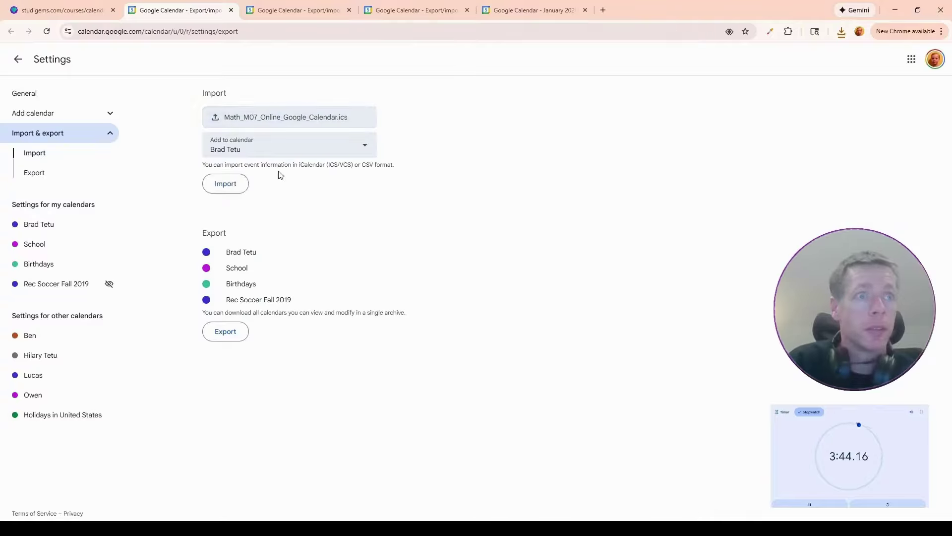
- Import Math_M07_Online_Google_Calendar.ics into the School calendar in Google Calendar
{"action": "left_click", "coordinate": [257, 149]}
{"action": "left_click", "coordinate": [253, 214]}
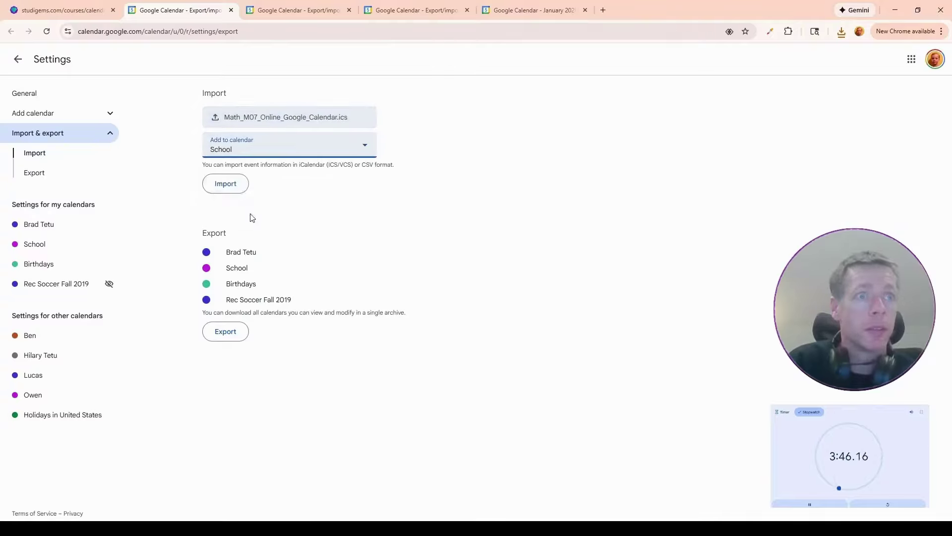
{"action": "left_click", "coordinate": [233, 185]}
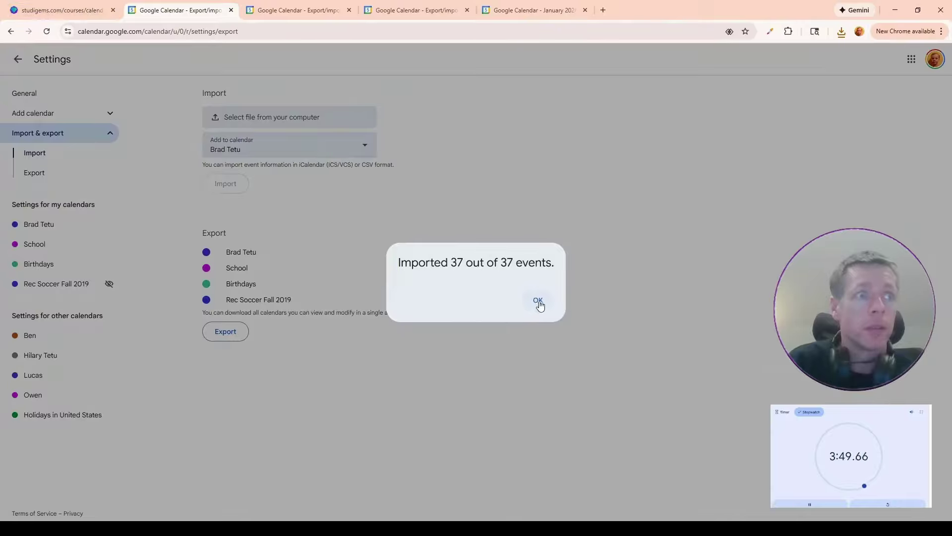
{"action": "left_click", "coordinate": [538, 301]}
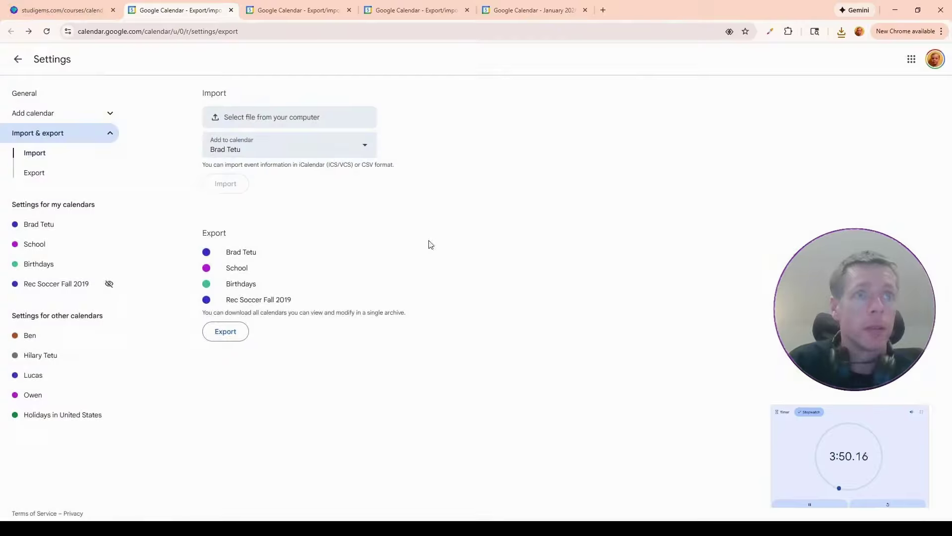
- Switch to StudiGEMS, start a new course and select poetry_syllabus.pdf for the syllabus import
{"action": "left_click", "coordinate": [73, 7]}
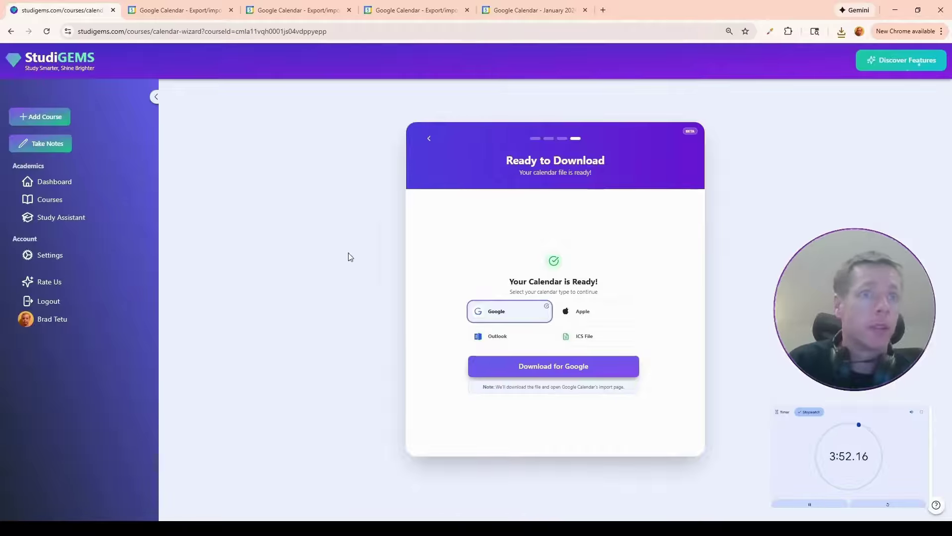
{"action": "left_click", "coordinate": [53, 126]}
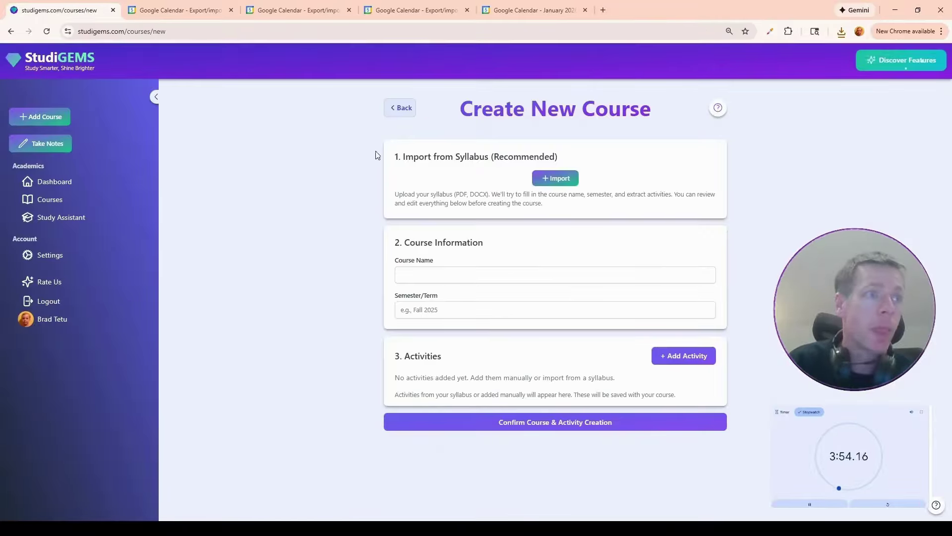
{"action": "left_click", "coordinate": [557, 180]}
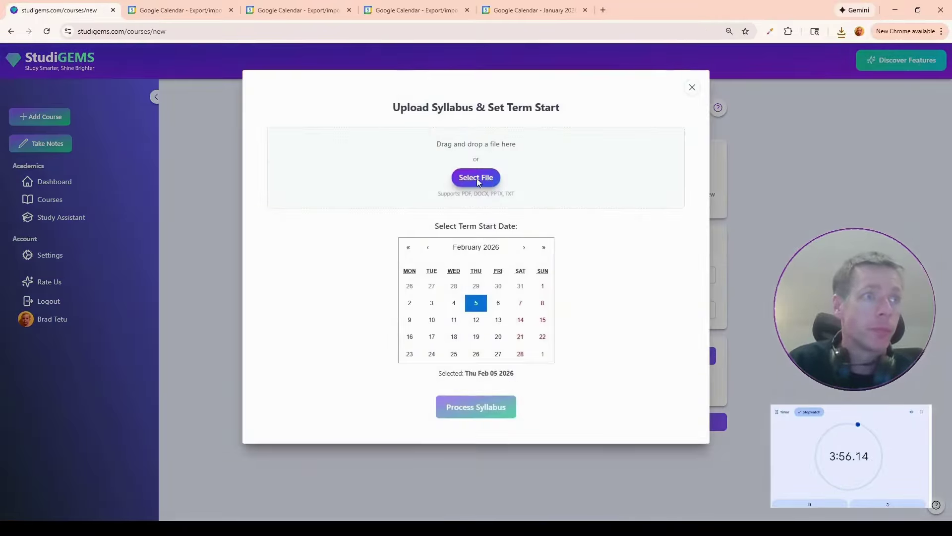
{"action": "left_click", "coordinate": [479, 179]}
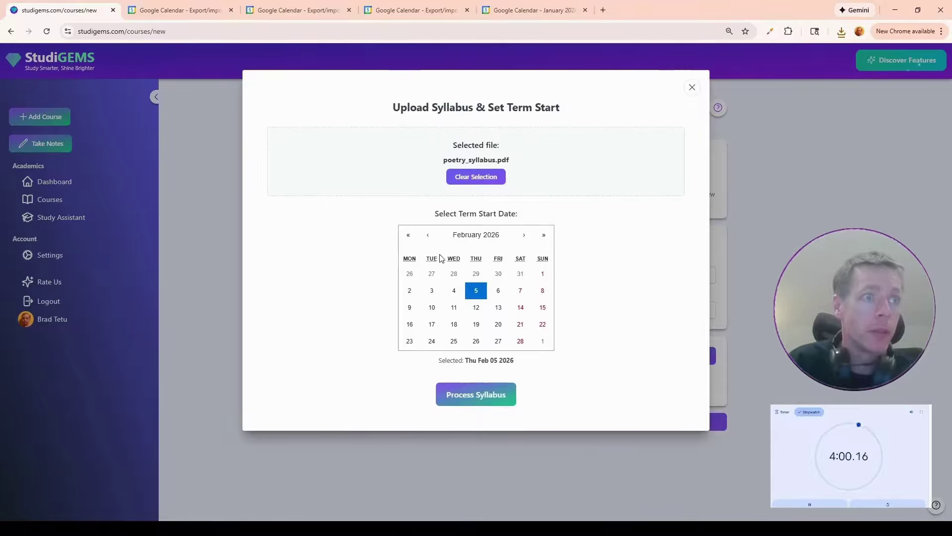
- Process the poetry syllabus with a term start date of January 19, 2026 and confirm the course and activity creation
{"action": "left_click", "coordinate": [427, 235]}
{"action": "left_click", "coordinate": [410, 325]}
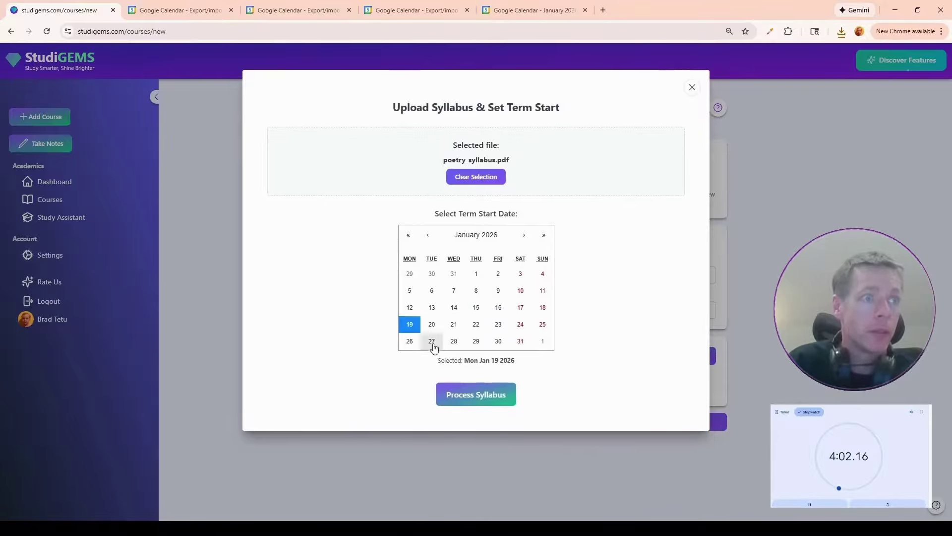
{"action": "left_click", "coordinate": [470, 398]}
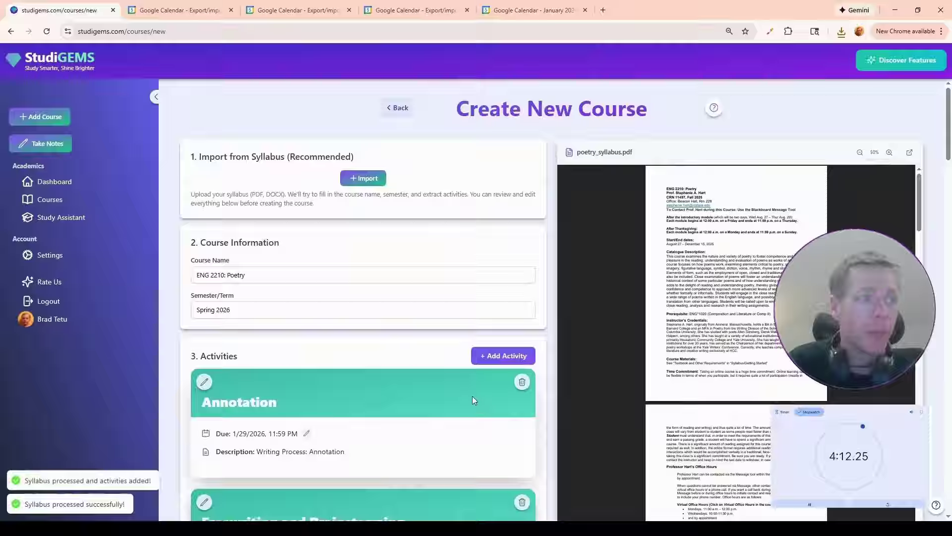
{"action": "scroll", "coordinate": [472, 396], "scroll_direction": "down", "scroll_amount": 20}
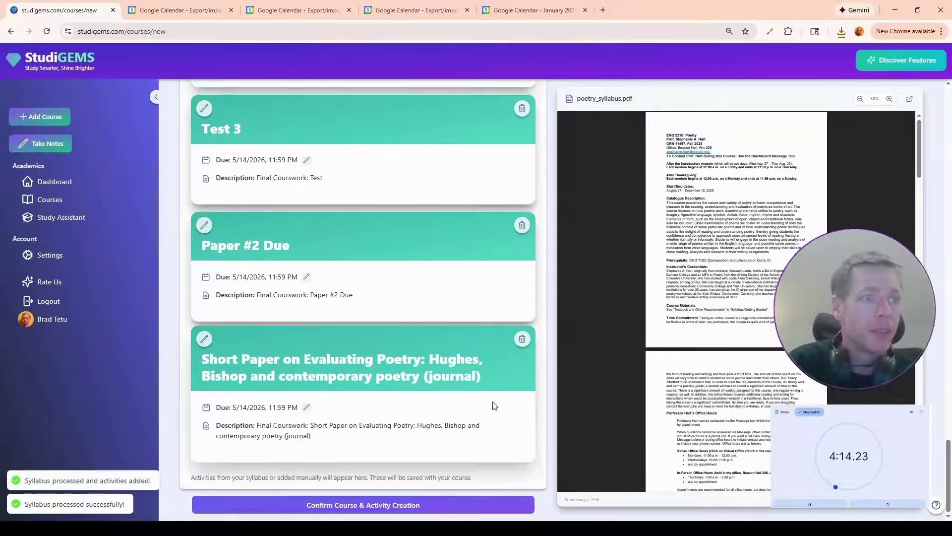
{"action": "left_click", "coordinate": [450, 504]}
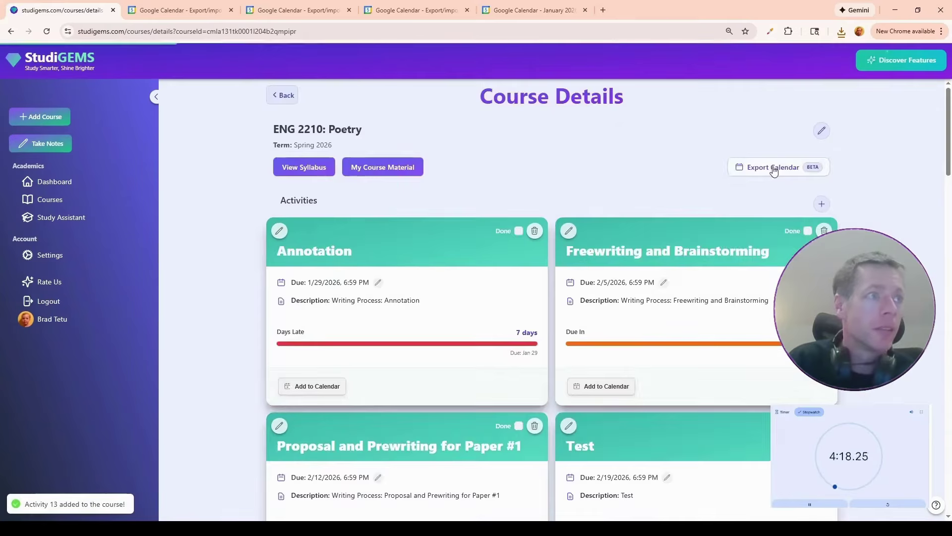
- Start the calendar export for ENG 2210: Poetry and add a default reminder of 12 hours before
{"action": "left_click", "coordinate": [774, 171]}
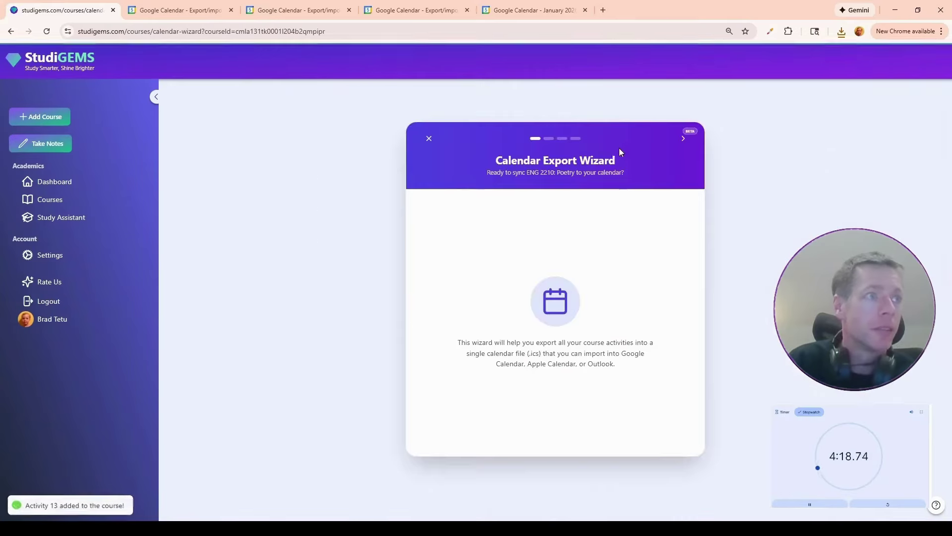
{"action": "left_click", "coordinate": [683, 139]}
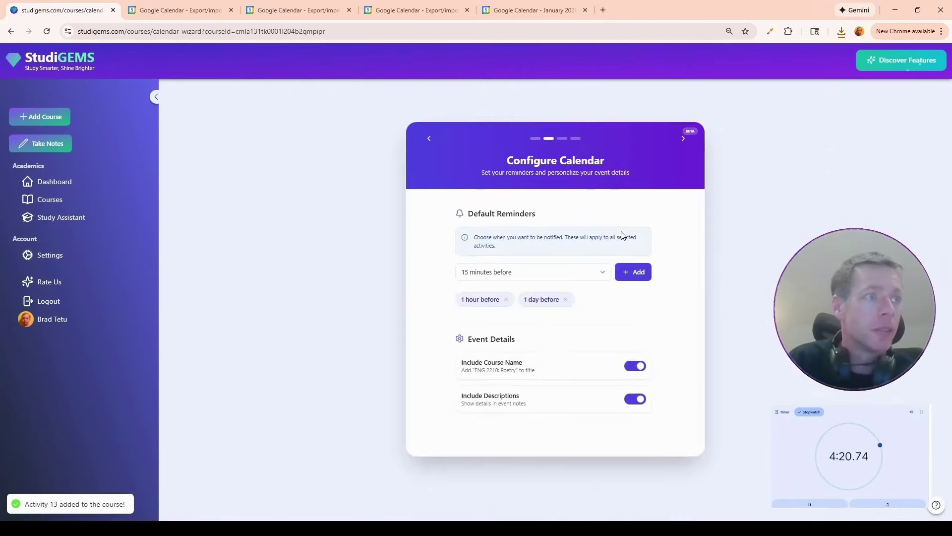
{"action": "left_click", "coordinate": [581, 277]}
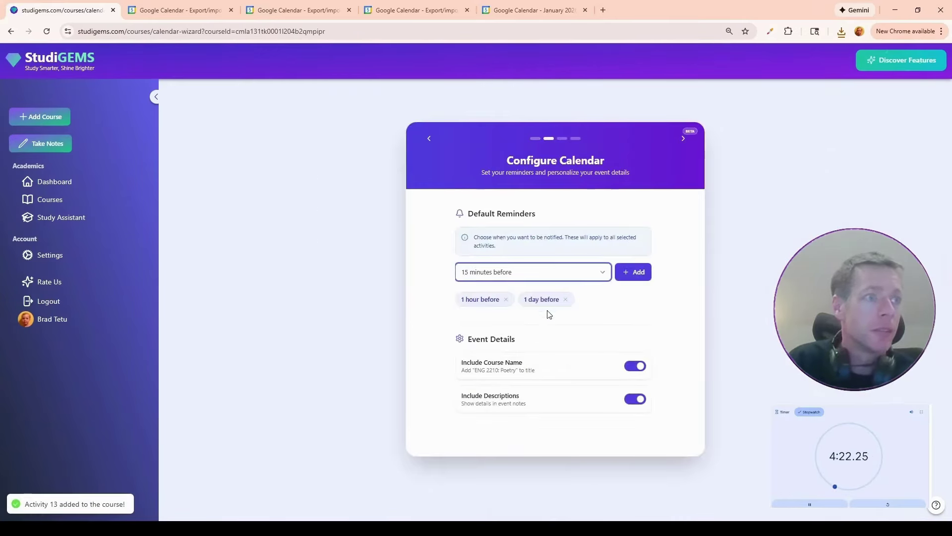
{"action": "left_click", "coordinate": [498, 401]}
{"action": "left_click", "coordinate": [625, 270]}
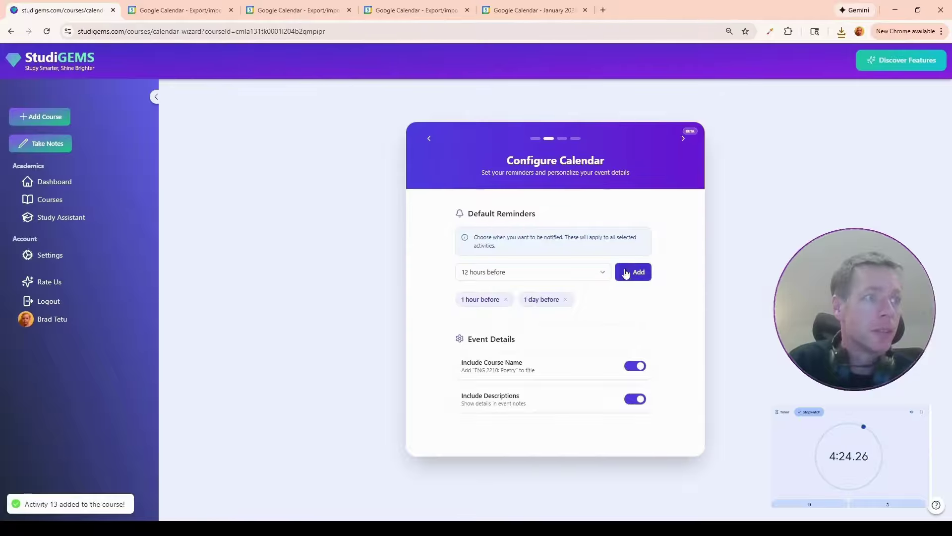
- Keep all ENG 2210: Poetry activities in the export and download the calendar file for Google
{"action": "left_click", "coordinate": [683, 139]}
{"action": "left_click", "coordinate": [682, 139]}
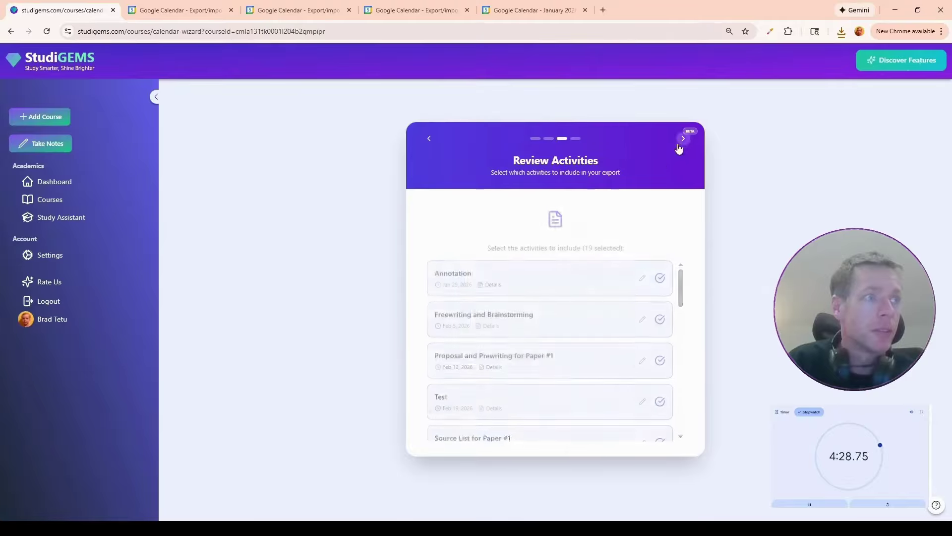
{"action": "left_click", "coordinate": [514, 320]}
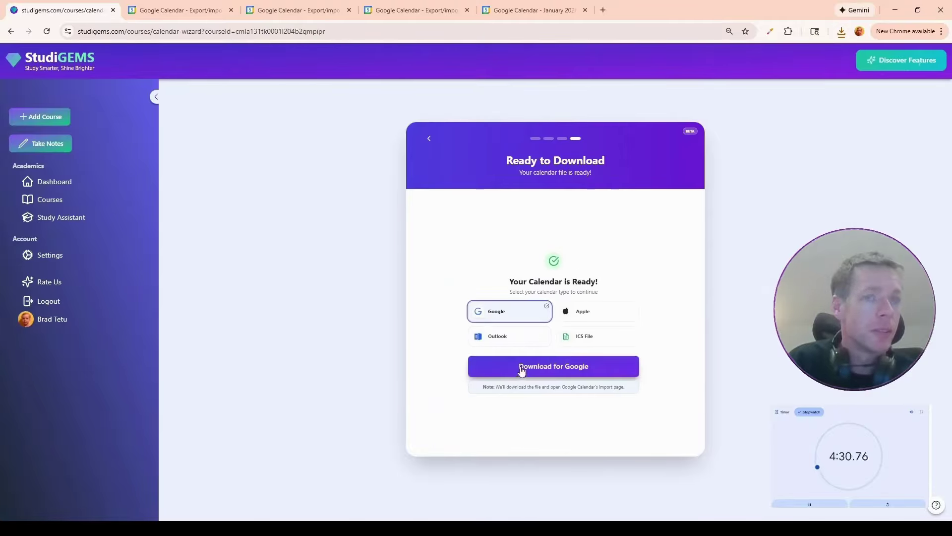
{"action": "left_click", "coordinate": [489, 370]}
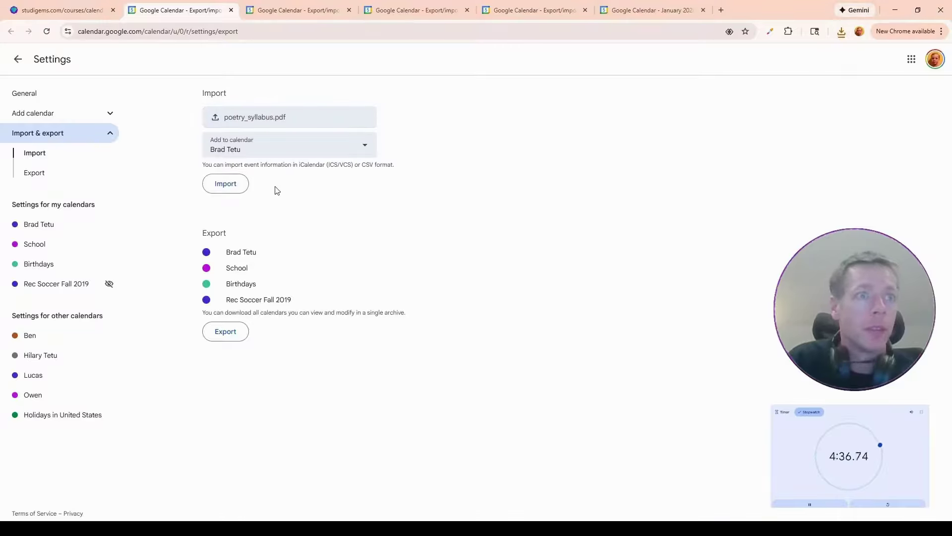
- Try to import poetry_syllabus.pdf into the School calendar in Google Calendar
{"action": "left_click", "coordinate": [246, 157]}
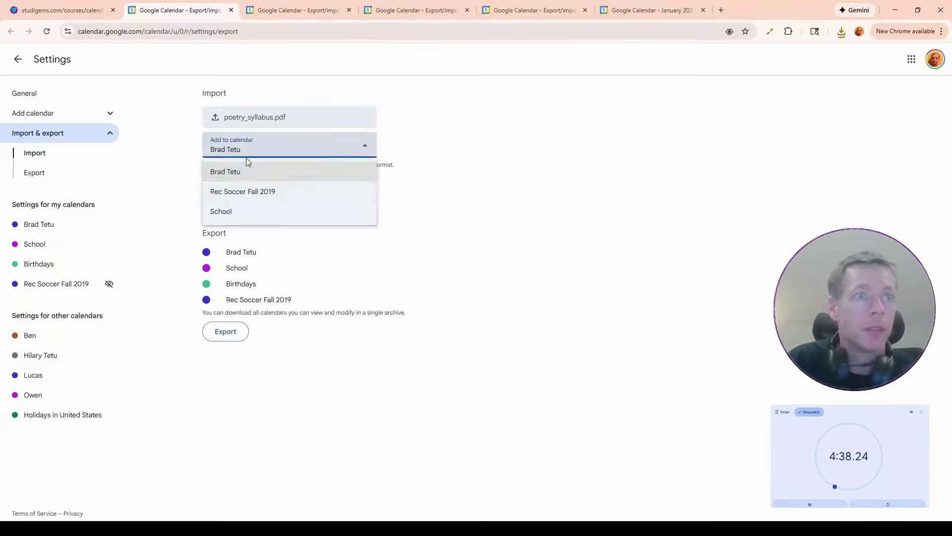
{"action": "left_click", "coordinate": [244, 212]}
{"action": "left_click", "coordinate": [234, 188]}
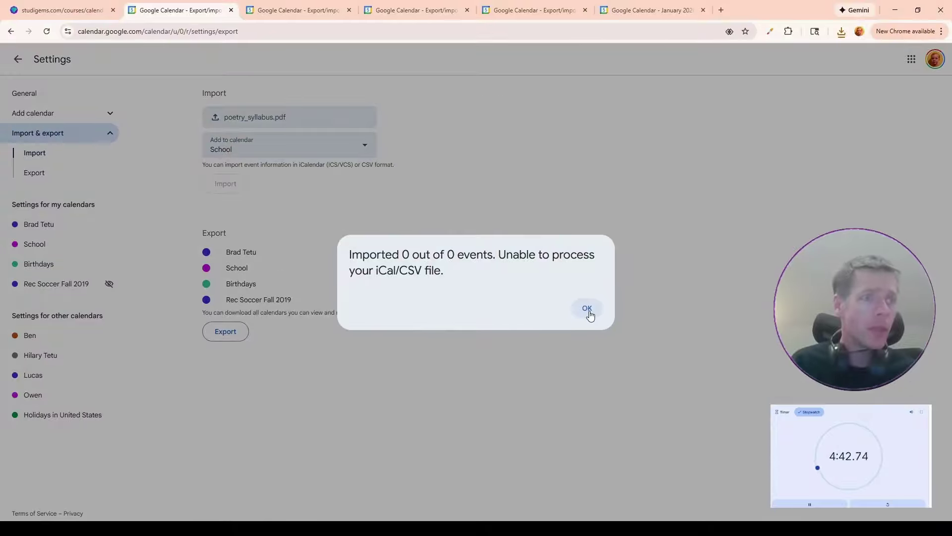
{"action": "left_click", "coordinate": [587, 309]}
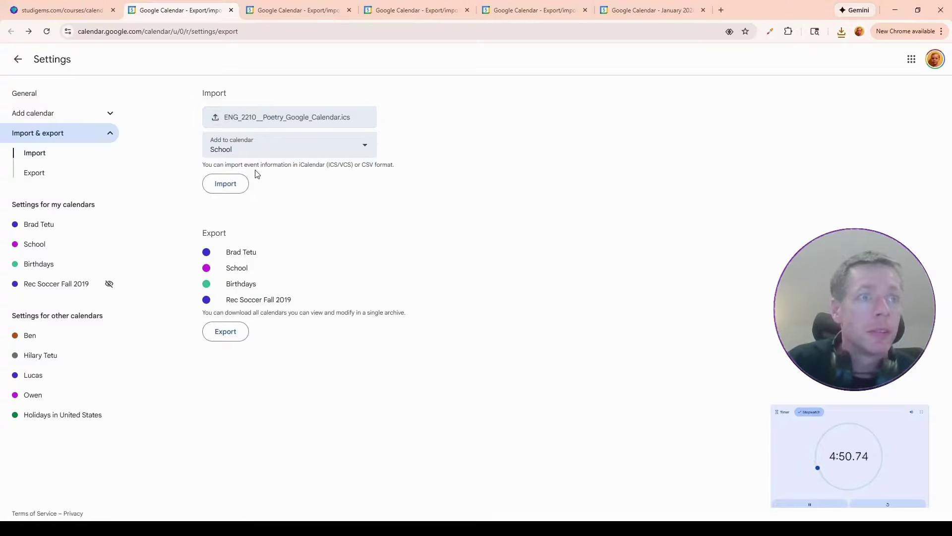
- Import ENG_2210__Poetry_Google_Calendar.ics into the School calendar
{"action": "left_click", "coordinate": [235, 183]}
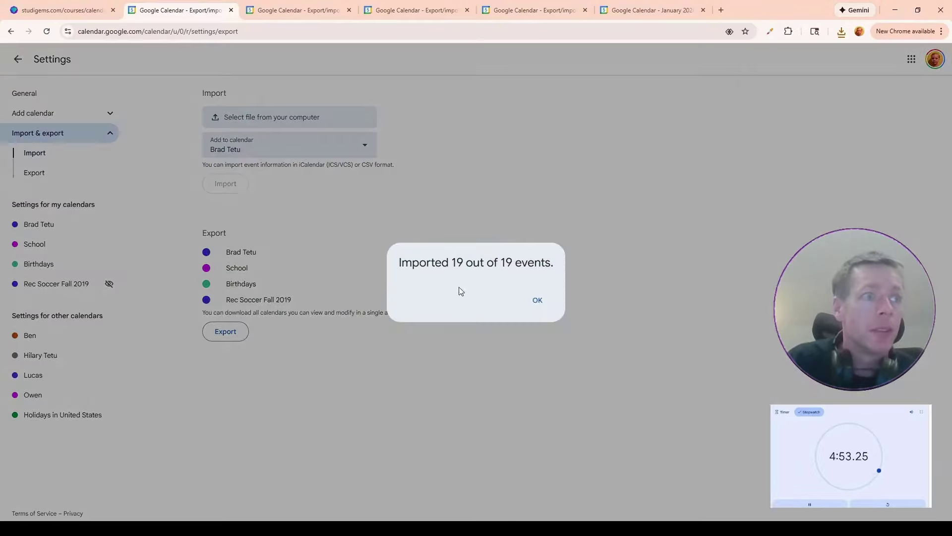
{"action": "left_click", "coordinate": [537, 300]}
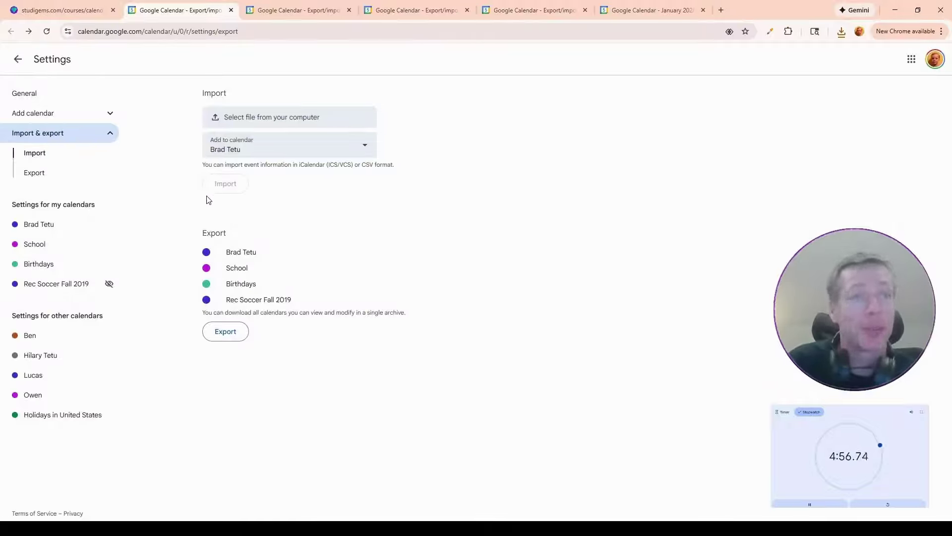
- Return to the month view and look through the imported course activities from February to June 2026
{"action": "left_click", "coordinate": [18, 59]}
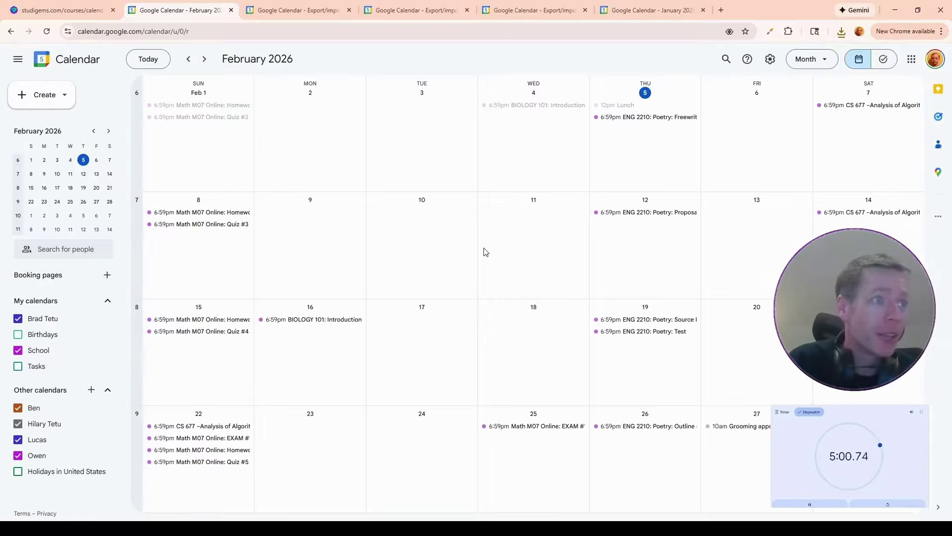
{"action": "scroll", "coordinate": [485, 252], "scroll_direction": "down", "scroll_amount": 1}
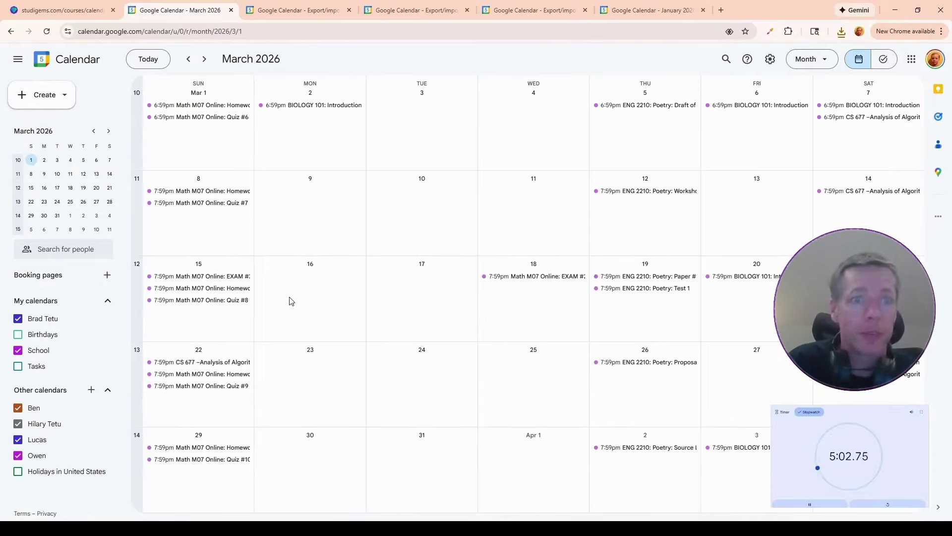
{"action": "scroll", "coordinate": [363, 325], "scroll_direction": "down", "scroll_amount": 1}
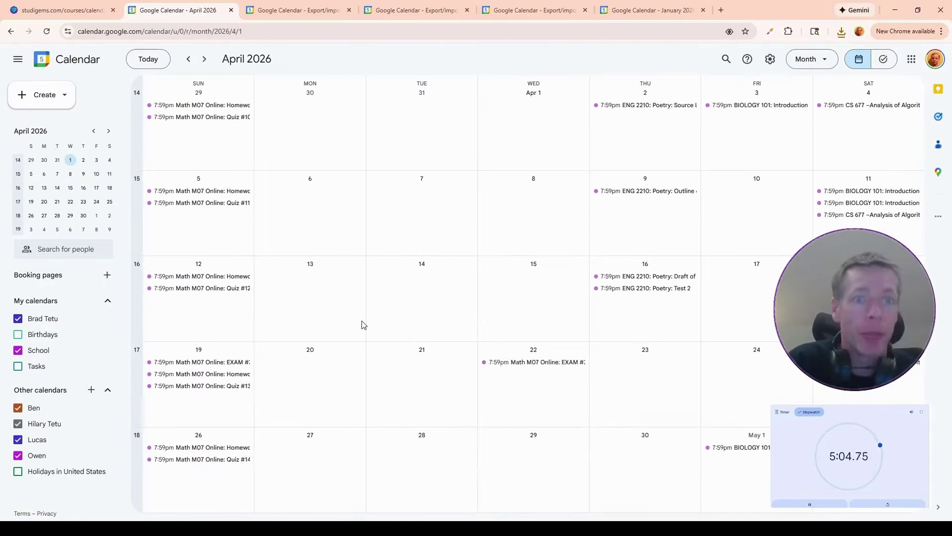
{"action": "scroll", "coordinate": [364, 325], "scroll_direction": "down", "scroll_amount": 2}
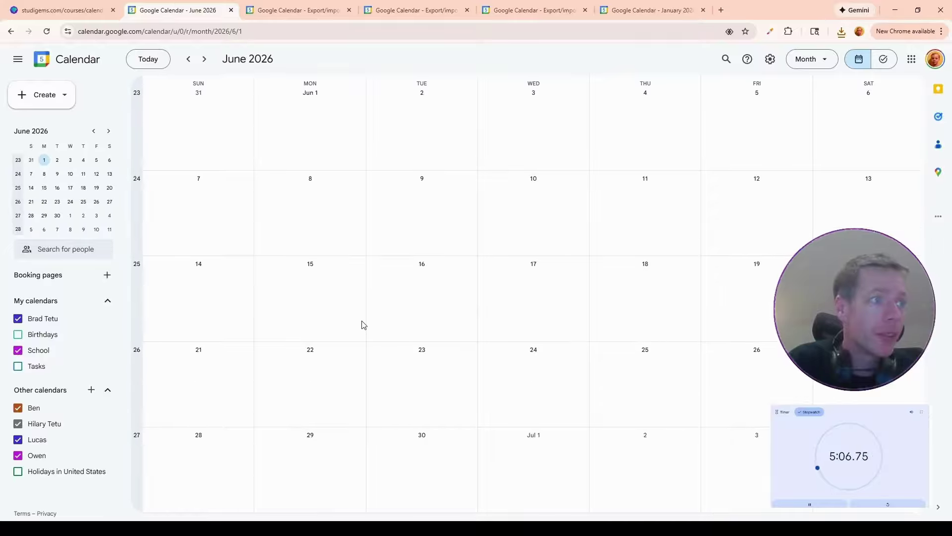
{"action": "scroll", "coordinate": [364, 325], "scroll_direction": "up", "scroll_amount": 1}
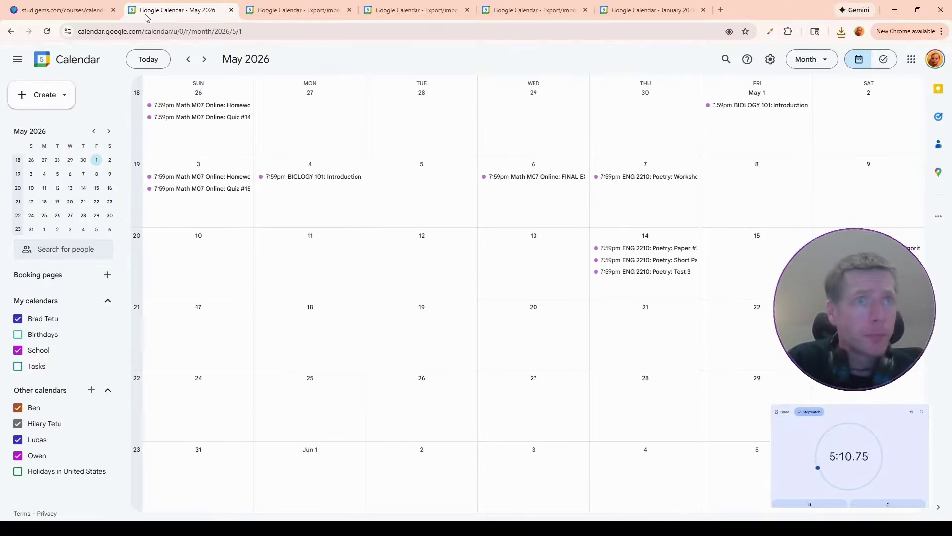
- Switch to the StudiGEMS dashboard and mark the CS 677 weekly written homework assignments due 1/24/2026 as done
{"action": "left_click", "coordinate": [85, 13]}
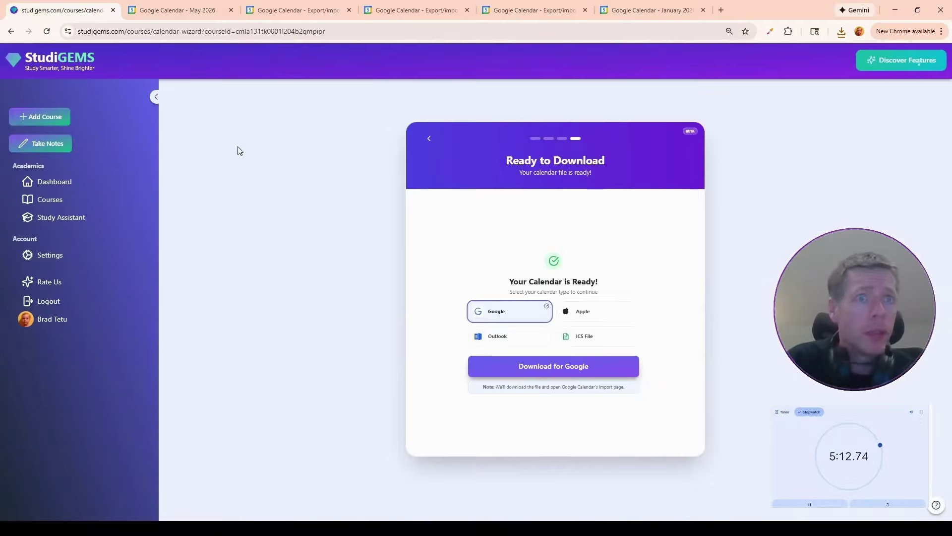
{"action": "left_click", "coordinate": [63, 187]}
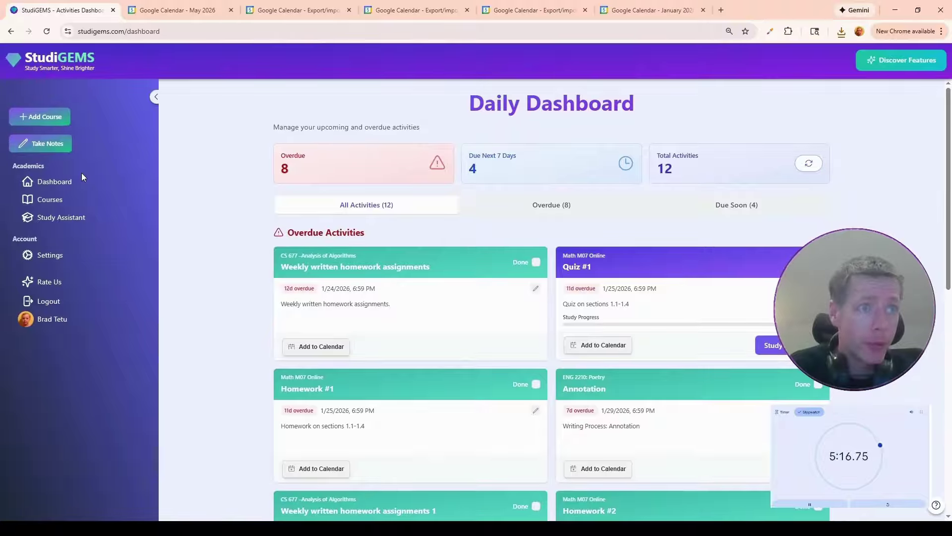
{"action": "left_click", "coordinate": [537, 262]}
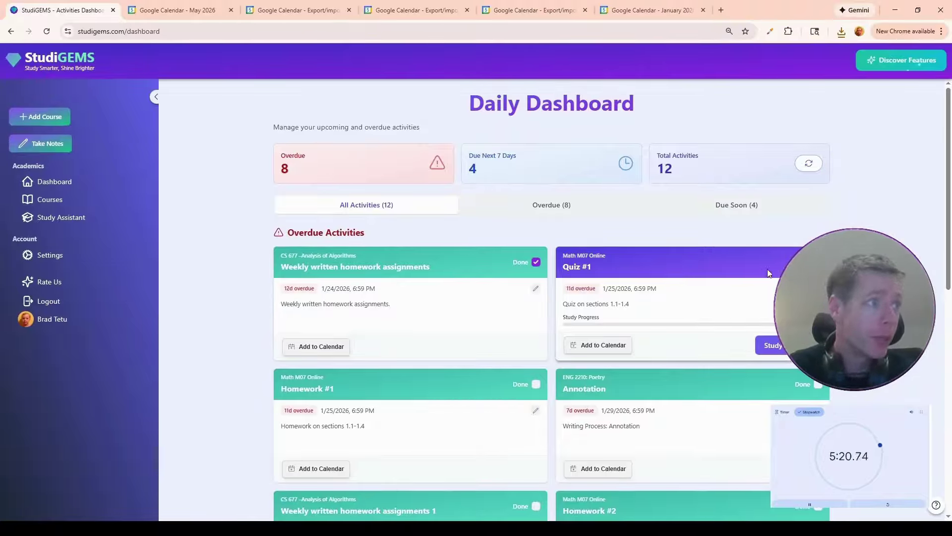